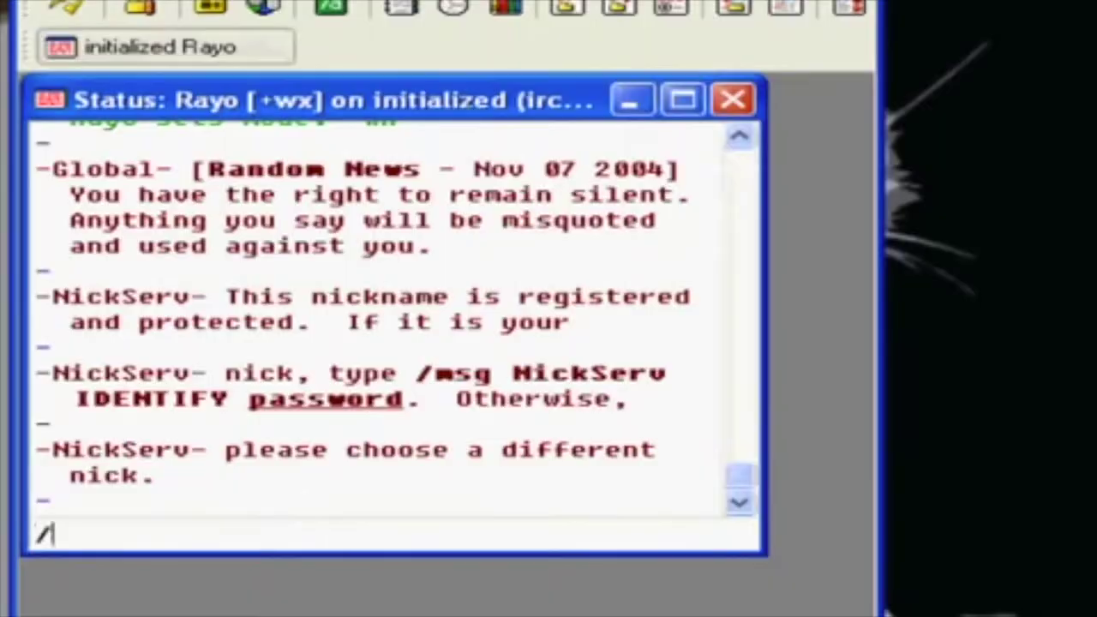
Identify with NickServ using the account password
key(BackSpace)
key(BackSpace)
key(BackSpace)
key(BackSpace)
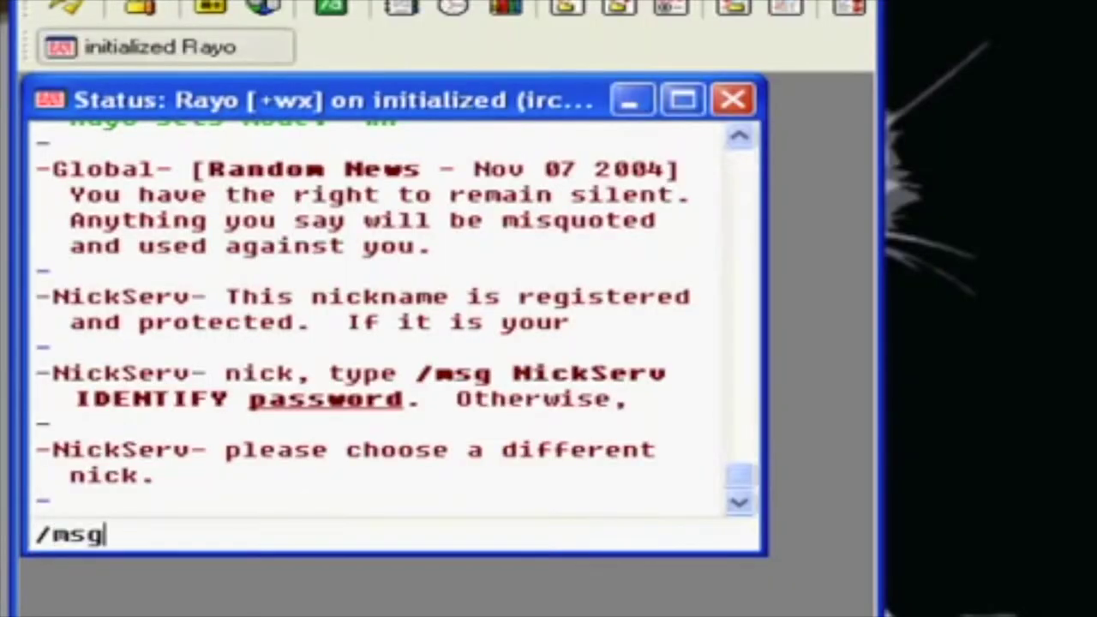
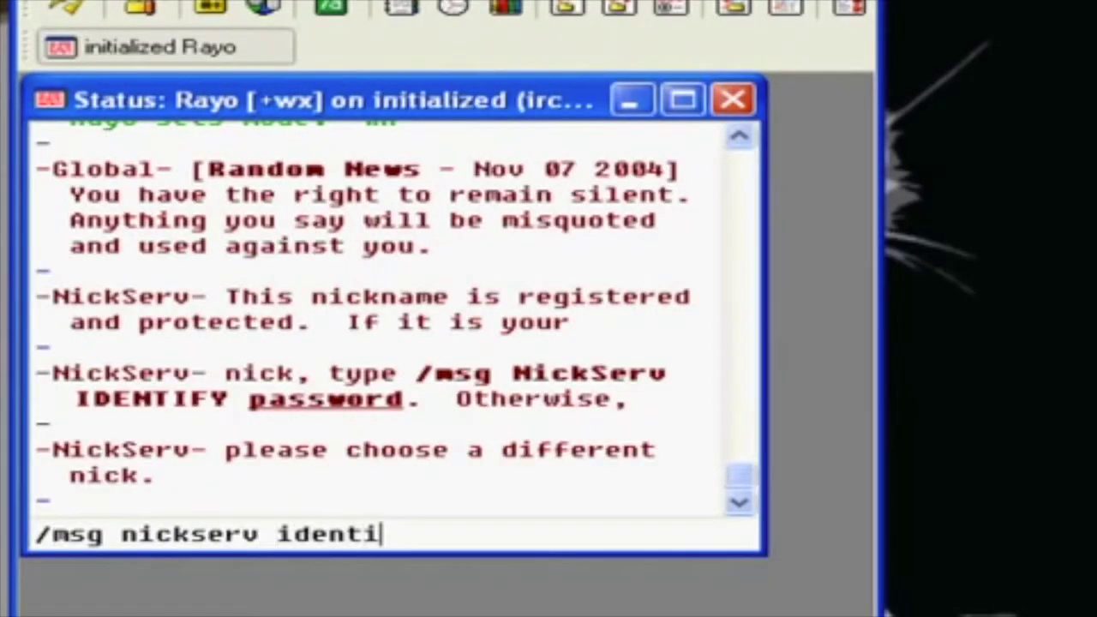
key(Return)
Send the chat messages 'dangit!', 'o.o' and 'OKAY'
text(dangit)
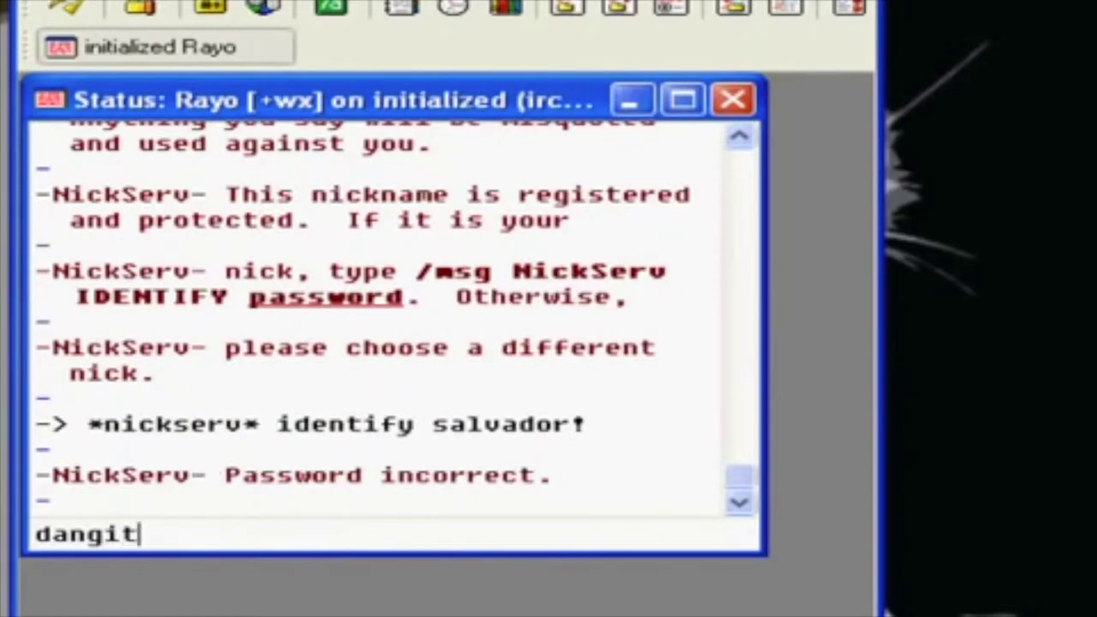
text(!)
key(Return)
text(o)
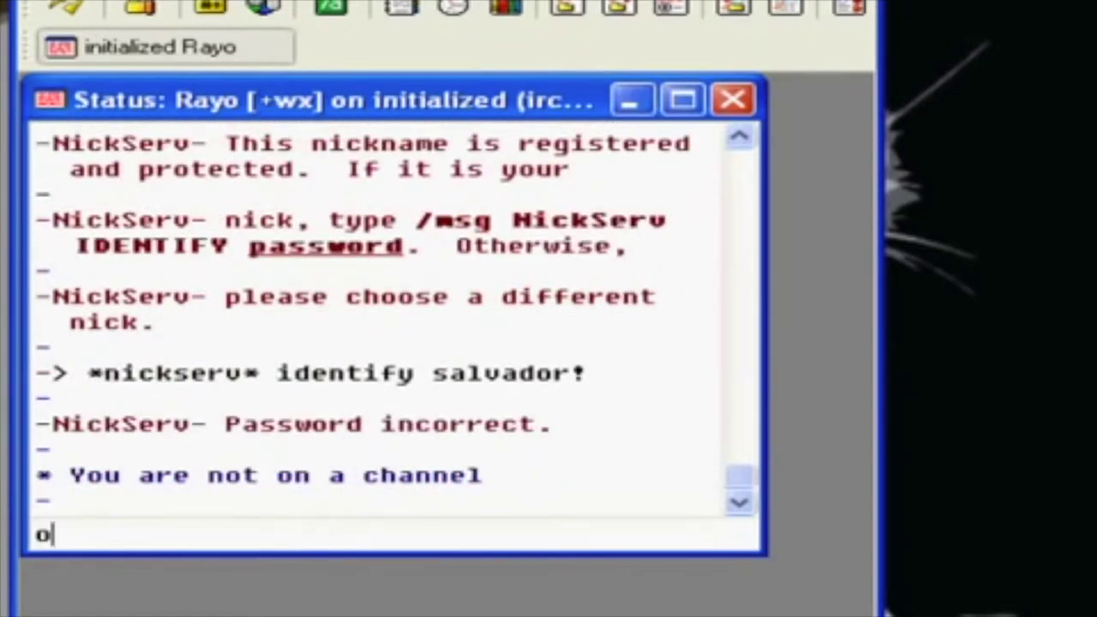
text(.o)
key(Return)
text(OKAY)
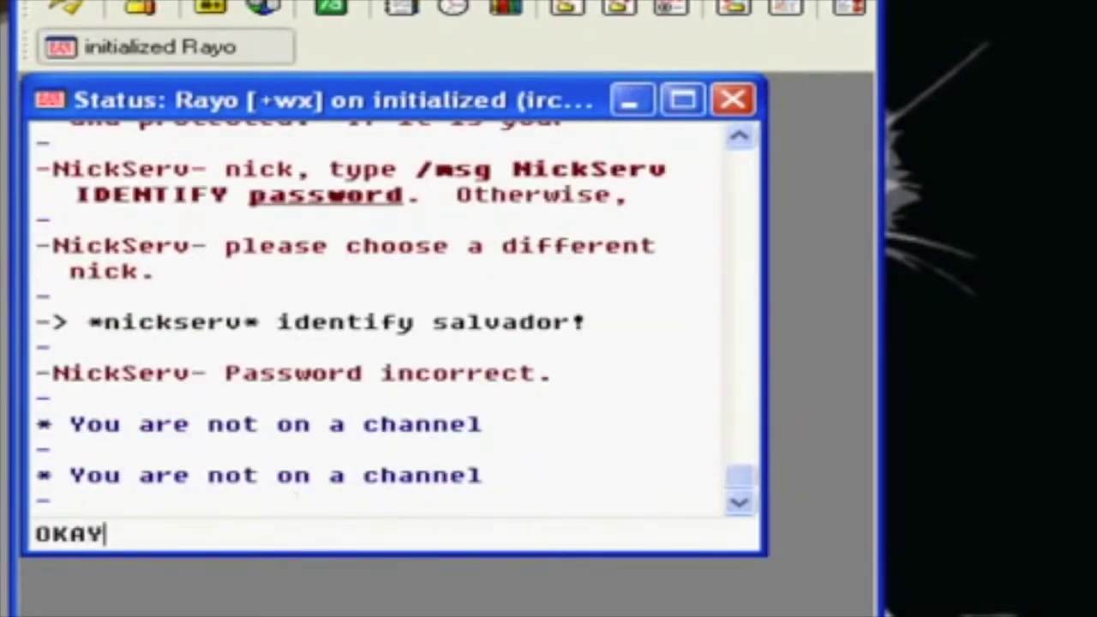
key(Return)
Join #nconnection and post '!' followed by a tip about changing nicknames
text(/join #nconnection)
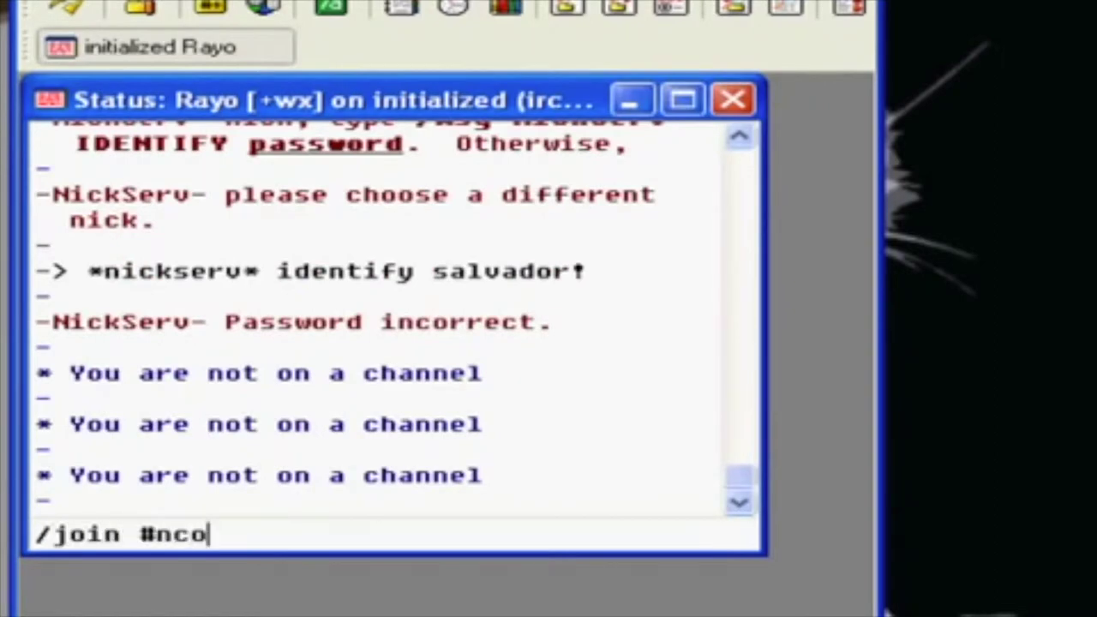
key(Return)
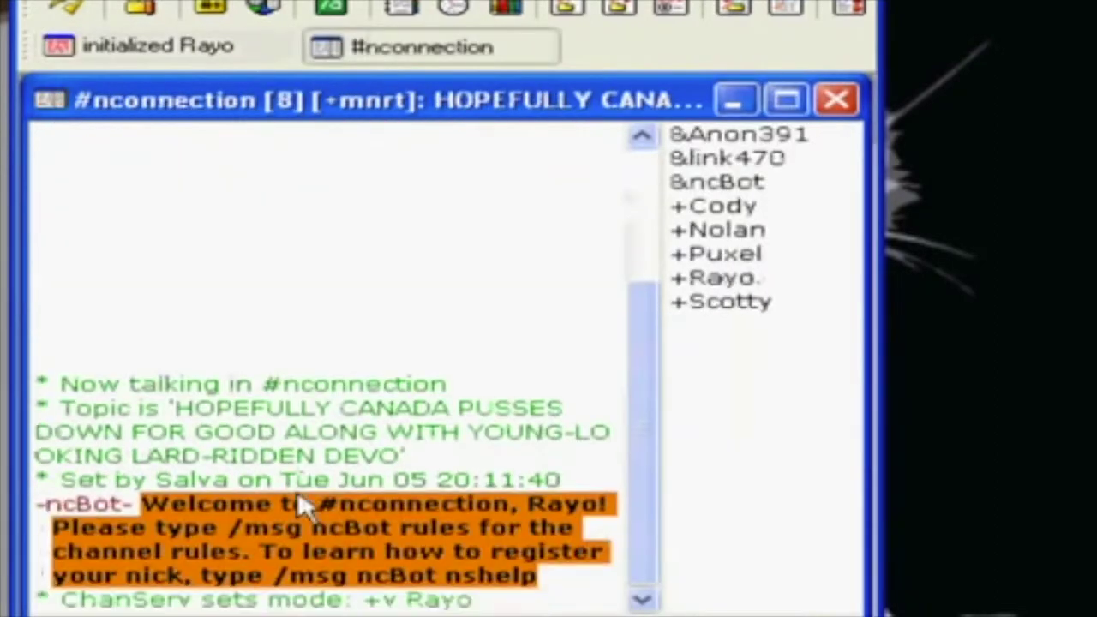
text(!)
key(Return)
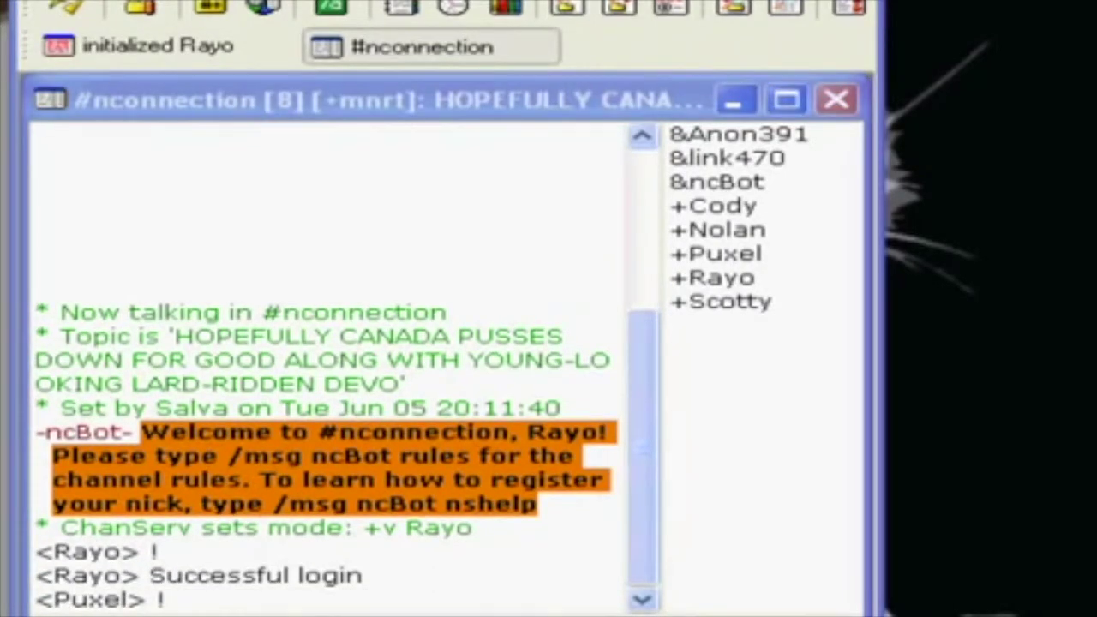
key(Return)
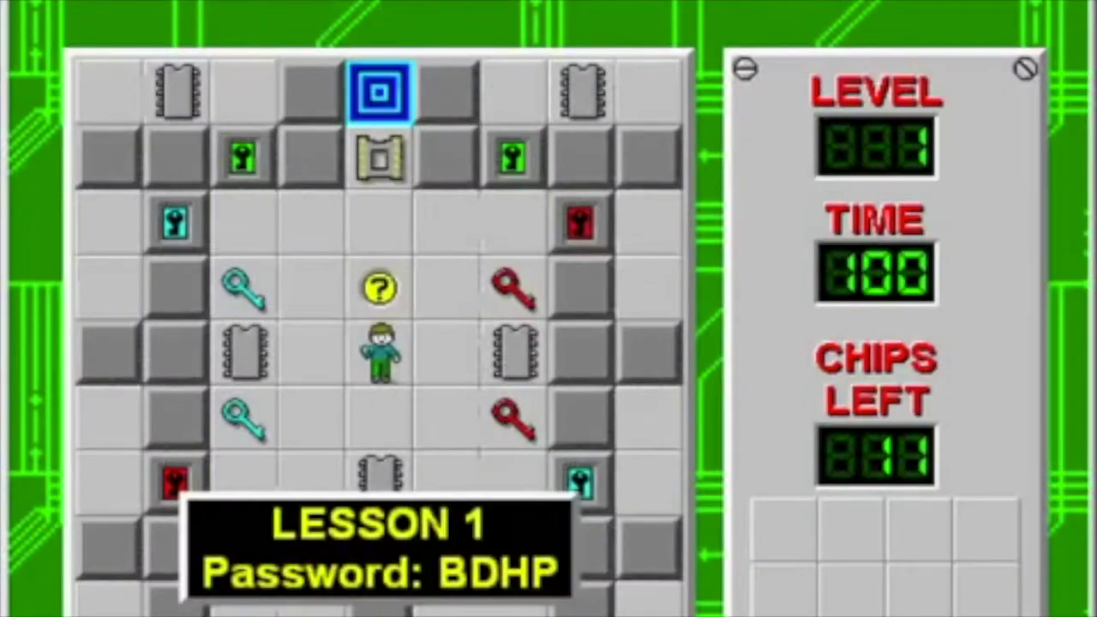
On level 1, collect the first chips and the cyan, yellow and red keys
key(Down)
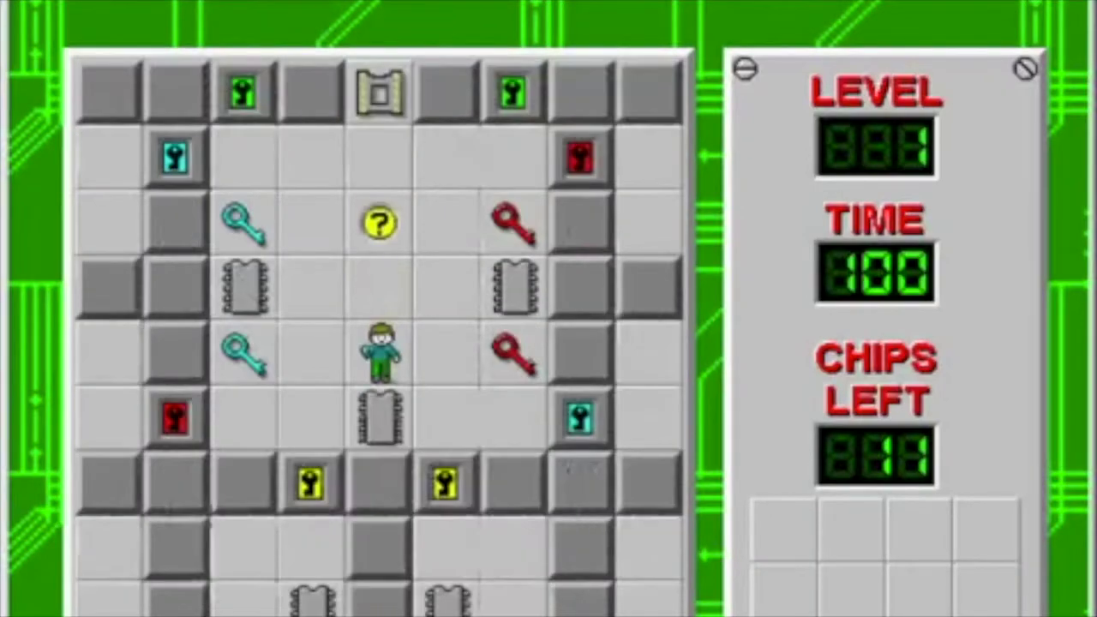
key(Down)
key(Left)
key(Left)
key(Up)
key(Up)
key(Up)
key(Up)
key(Left)
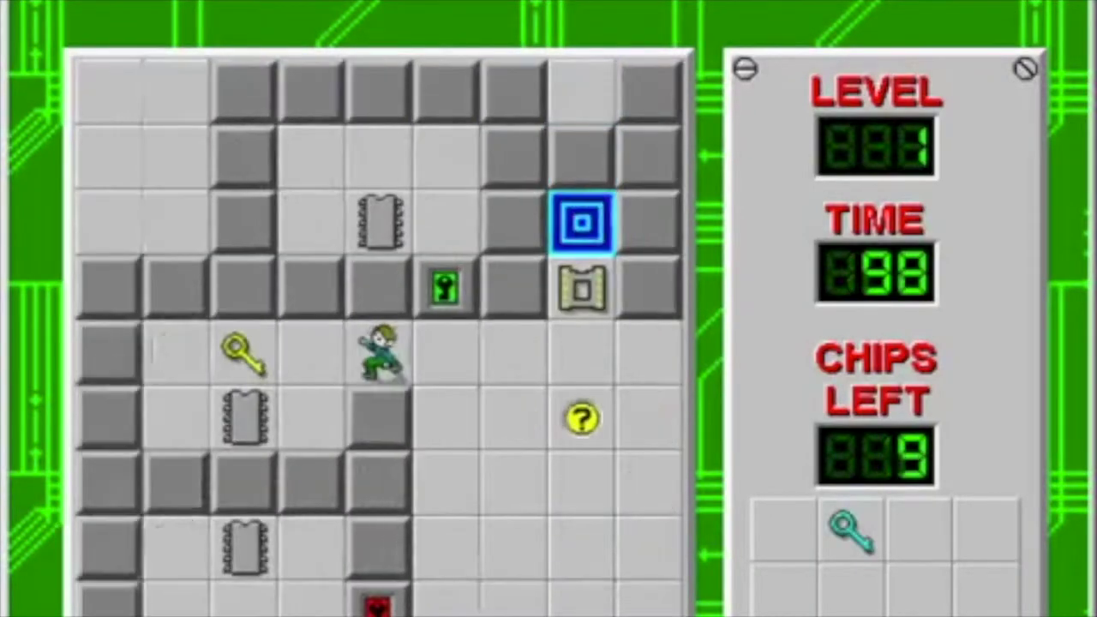
key(Left)
key(Left)
key(Down)
key(Right)
key(Up)
key(Right)
key(Right)
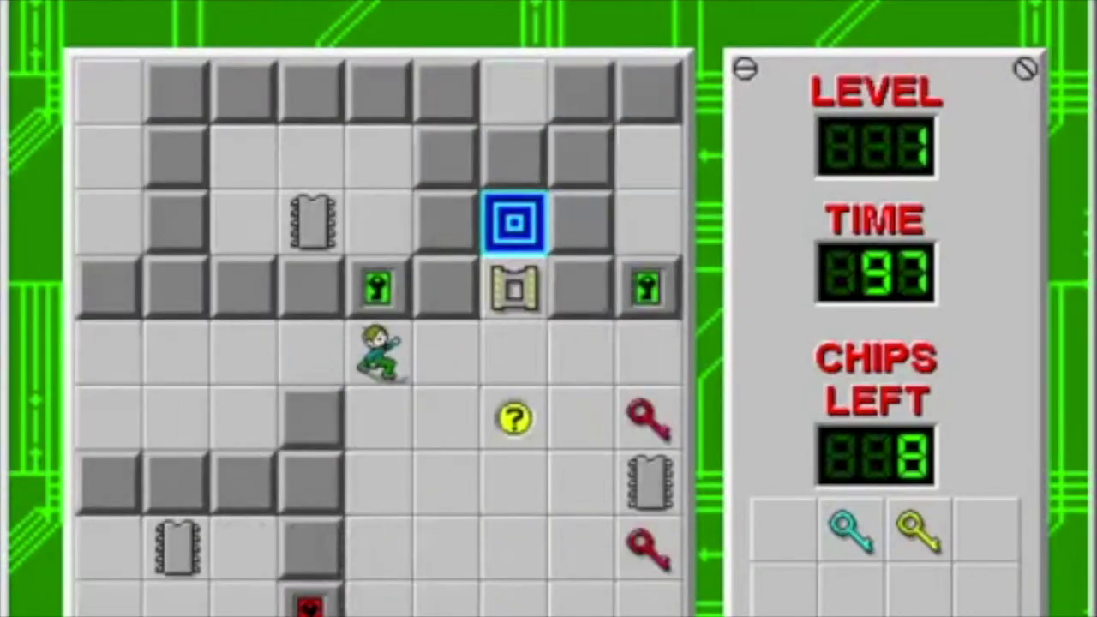
key(Right)
key(Right)
key(Right)
key(Right)
key(Down)
key(Up)
key(Right)
key(Right)
key(Right)
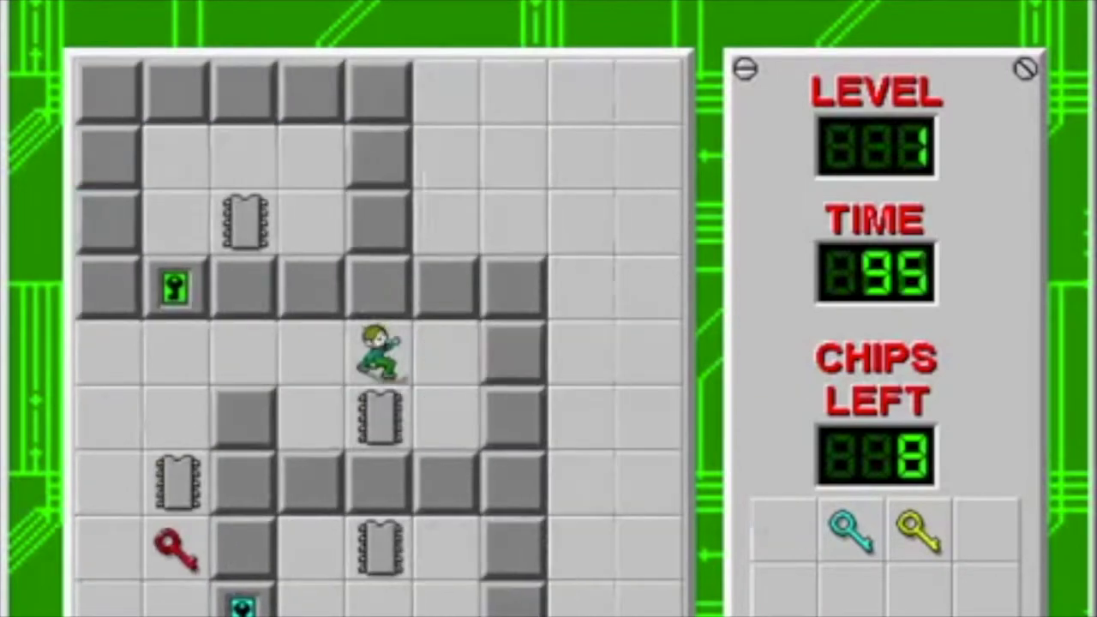
key(Down)
Gather the remaining level 1 chips, pass the yellow locks, reach the exit and continue
key(Up)
key(Left)
key(Left)
key(Left)
key(Down)
key(Down)
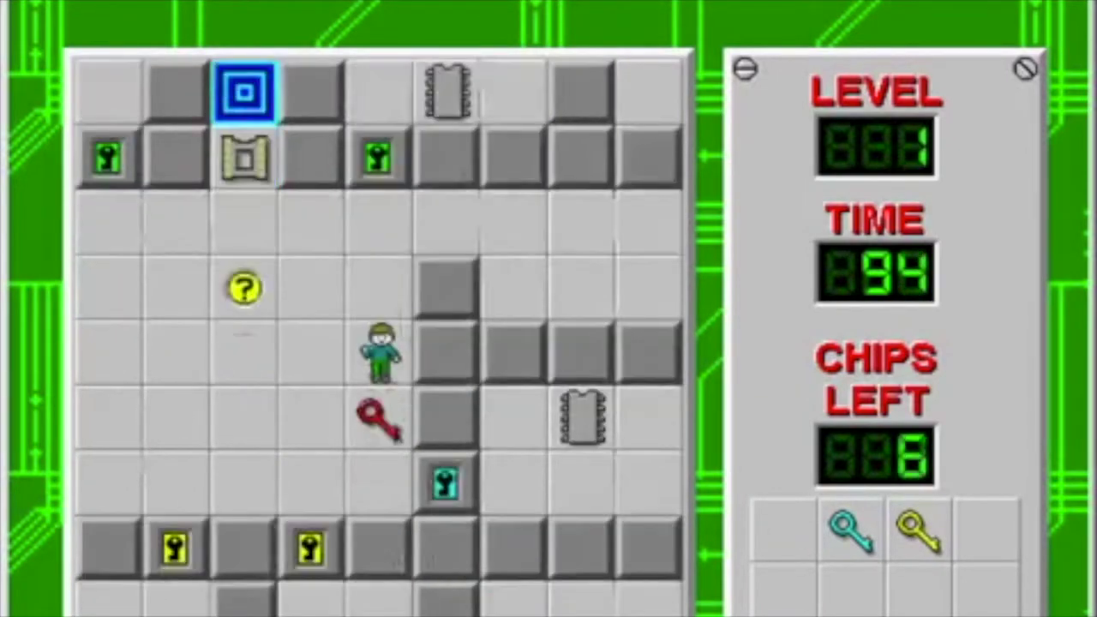
key(Down)
key(Down)
key(Right)
key(Right)
key(Right)
key(Up)
key(Left)
key(Down)
key(Left)
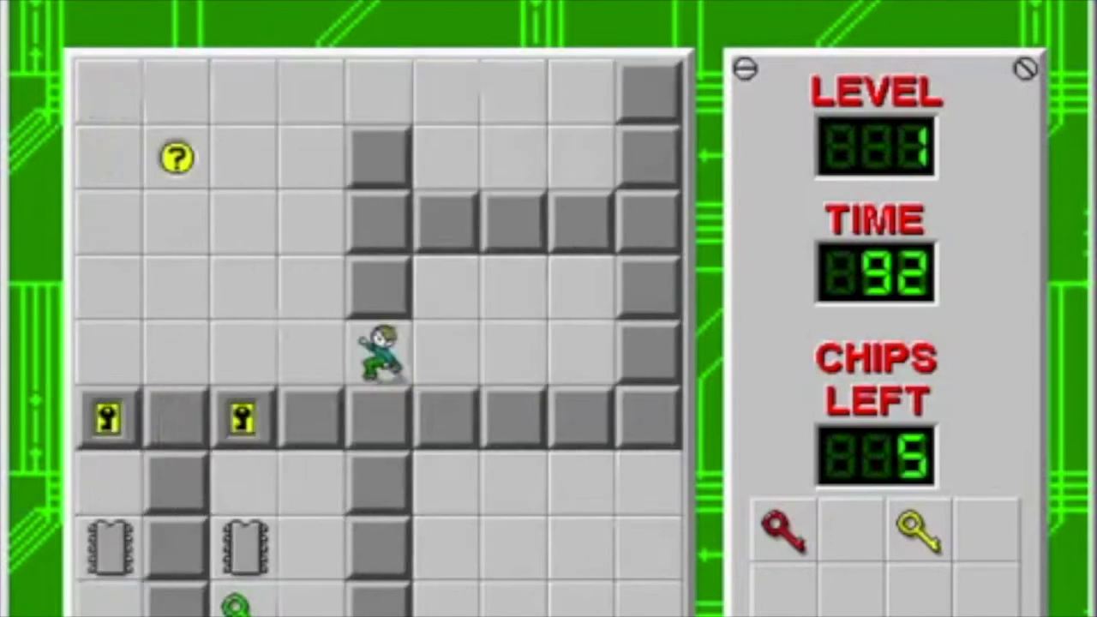
key(Left)
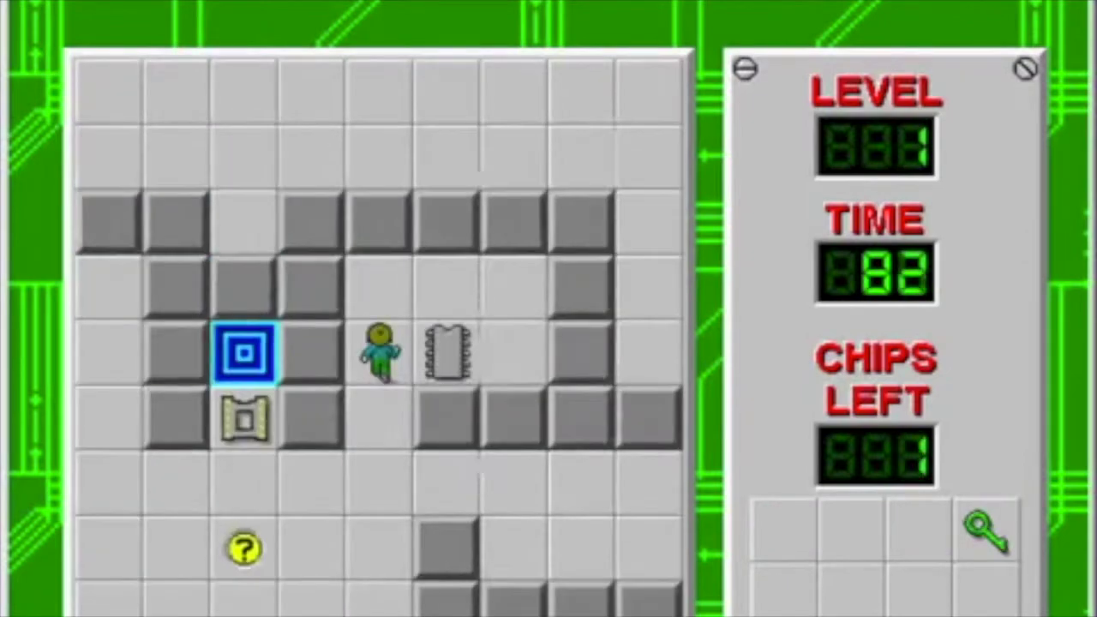
key(Right)
key(Left)
key(Down)
key(Down)
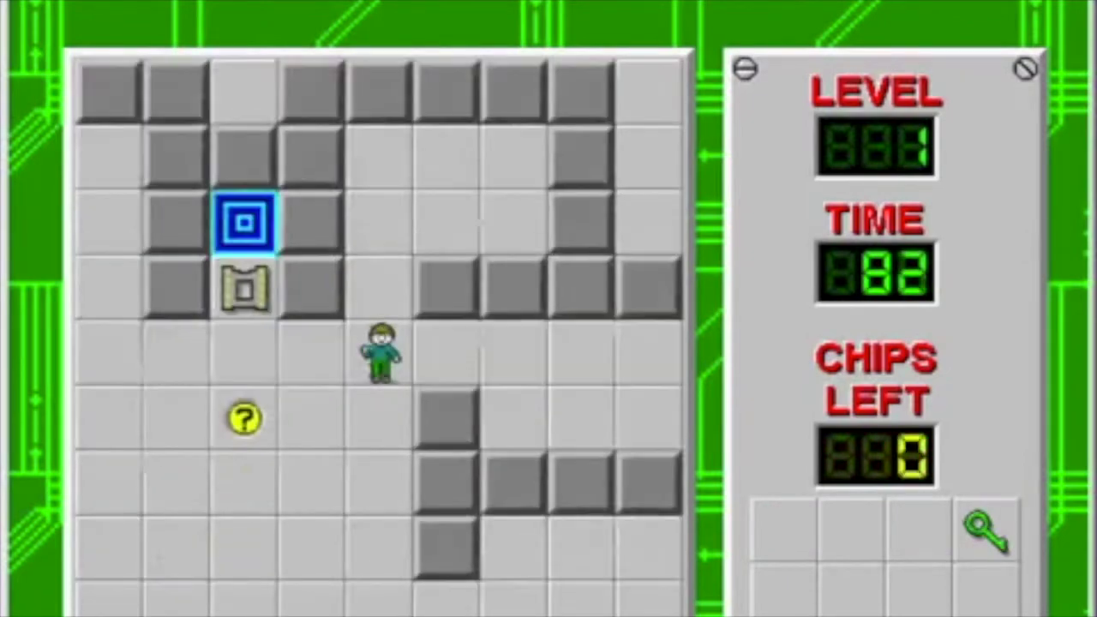
key(Left)
key(Left)
key(Up)
key(Up)
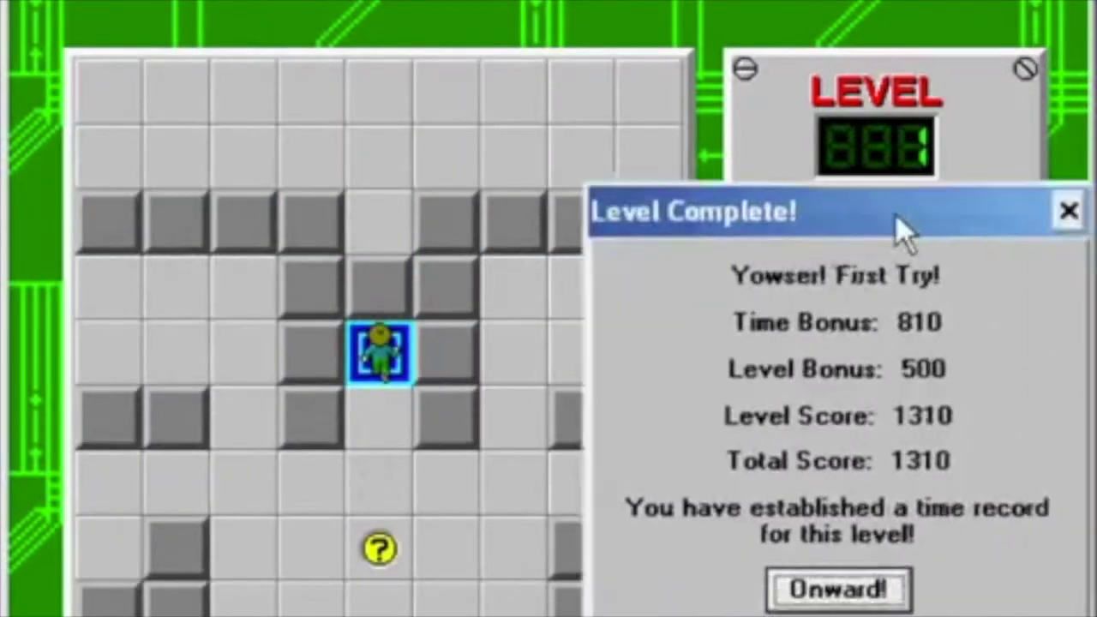
key(Return)
On level 2, push the block into the water to make dirt and collect nearby chips
key(Down)
key(Right)
key(Down)
key(Left)
key(Left)
key(Left)
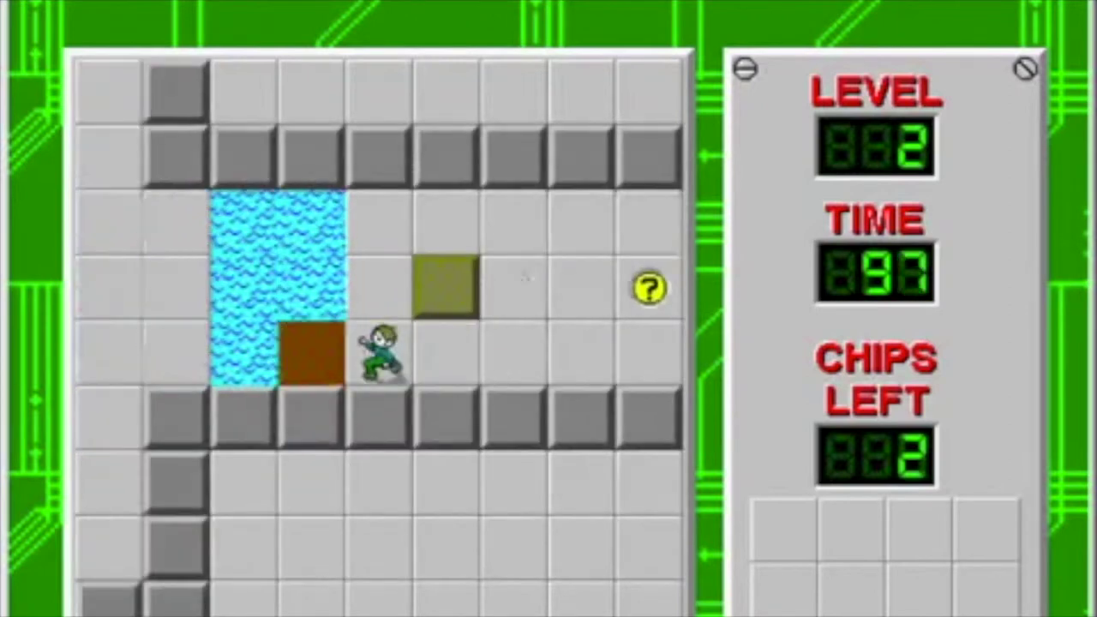
key(Right)
key(Right)
key(Up)
key(Up)
key(Left)
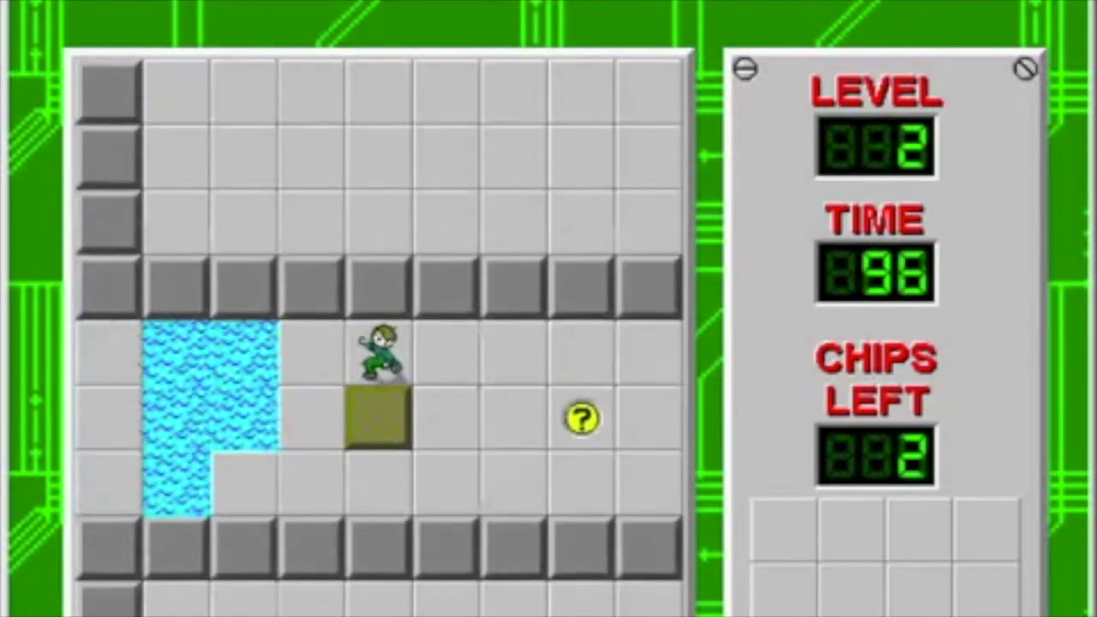
key(Down)
key(Right)
key(Down)
key(Left)
key(Left)
key(Left)
key(Left)
key(Left)
key(Left)
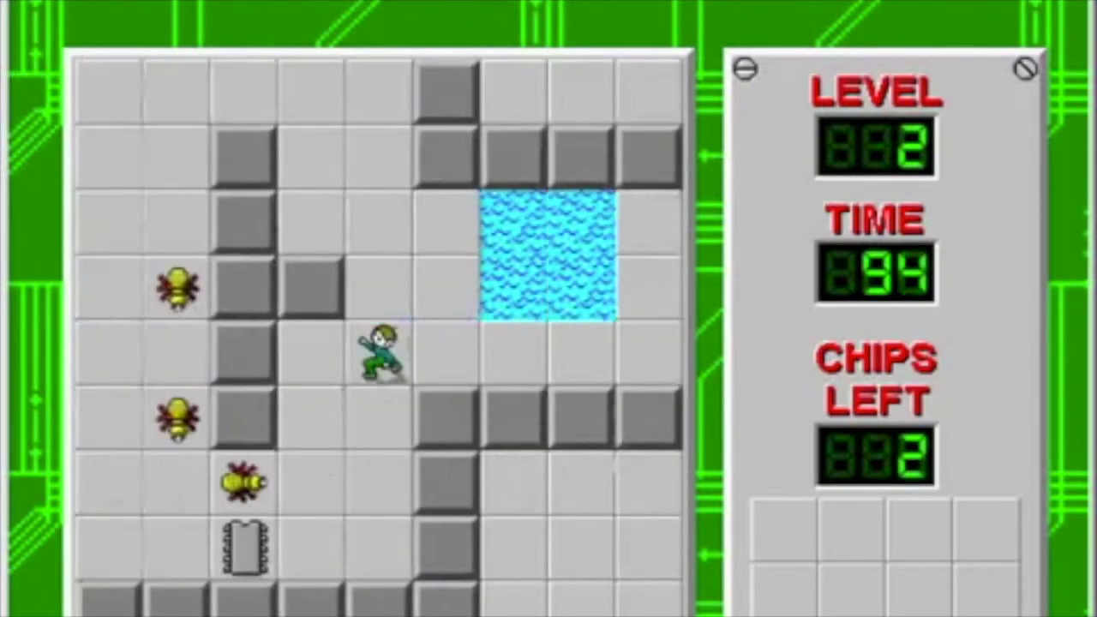
key(Down)
key(Down)
key(Down)
key(Left)
key(Left)
key(Left)
key(Left)
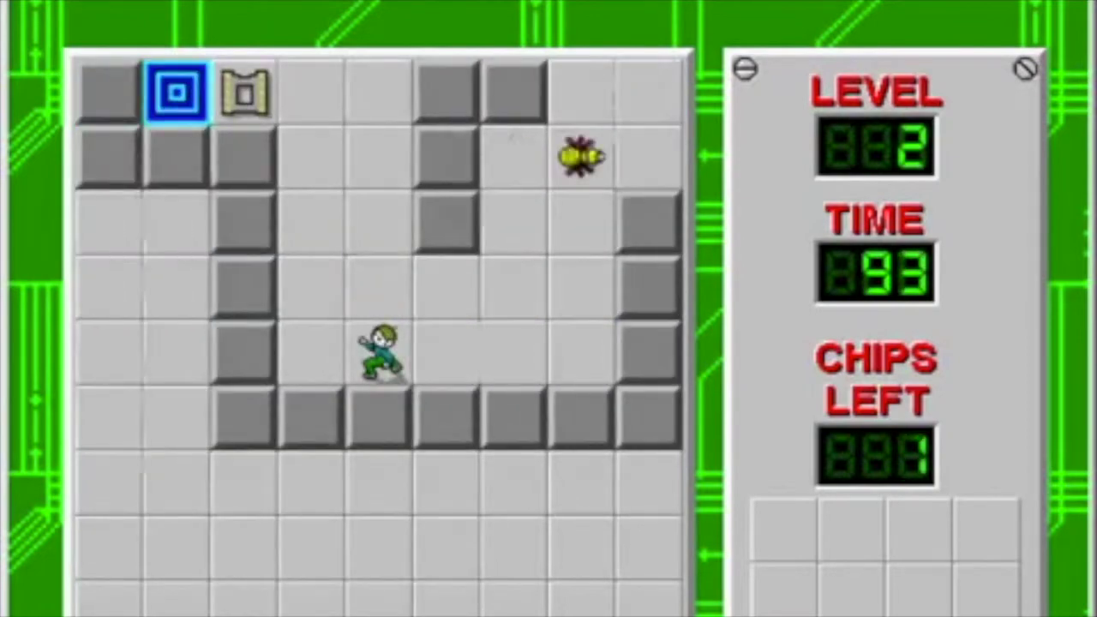
key(Up)
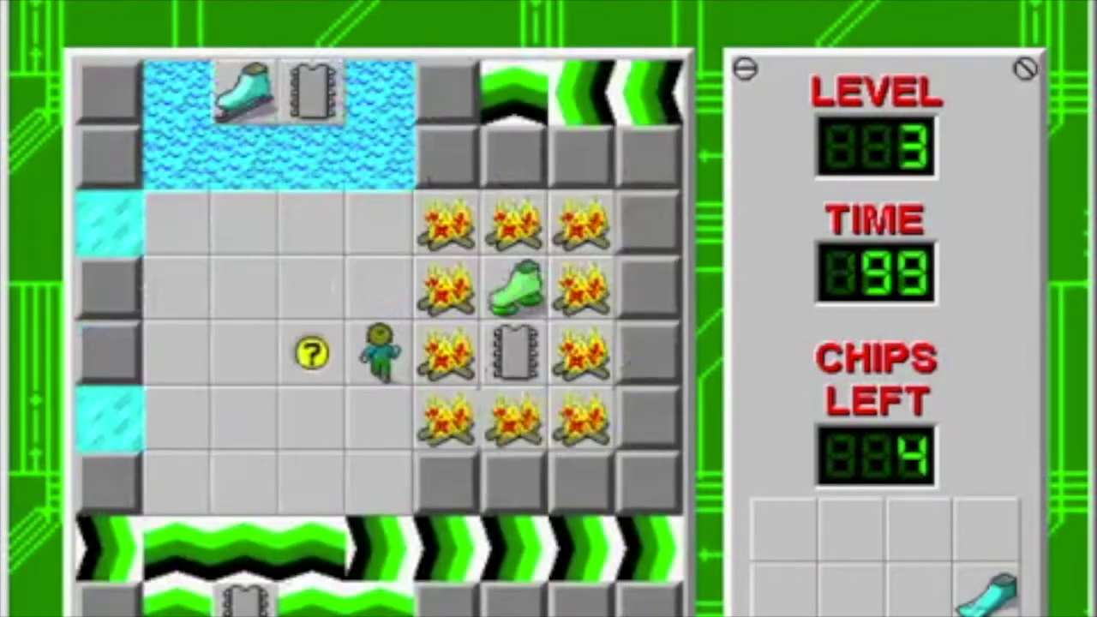
key(Up)
key(Up)
key(Up)
key(Up)
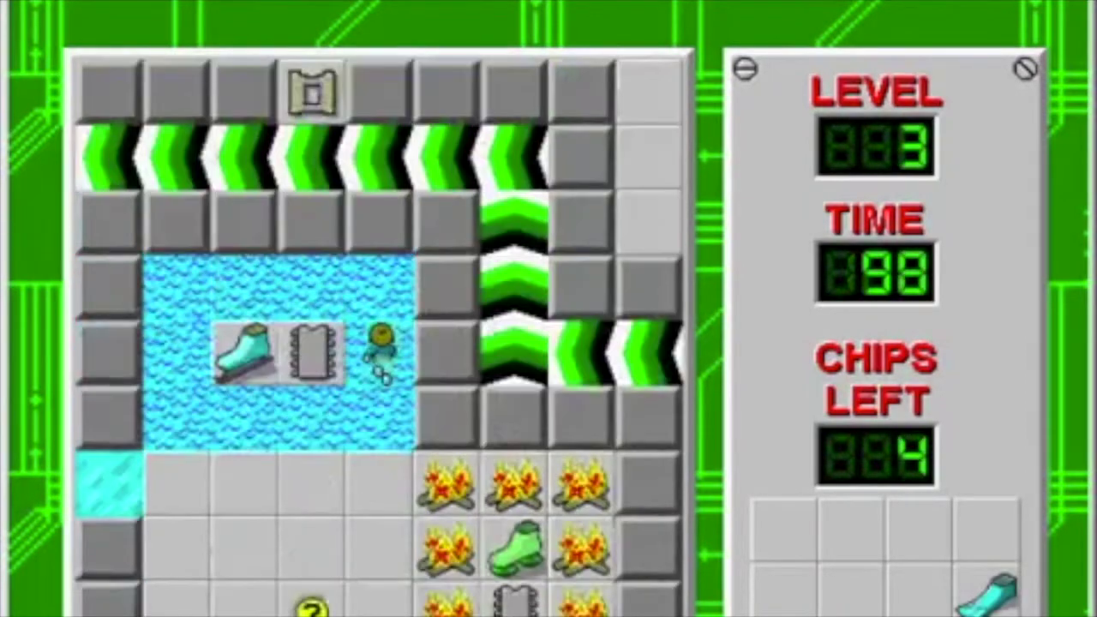
key(Left)
key(Left)
Cross the ice for the fire boots, walk through the fire, and flip the toggle walls
key(Down)
key(Down)
key(Left)
key(Left)
key(Left)
key(Down)
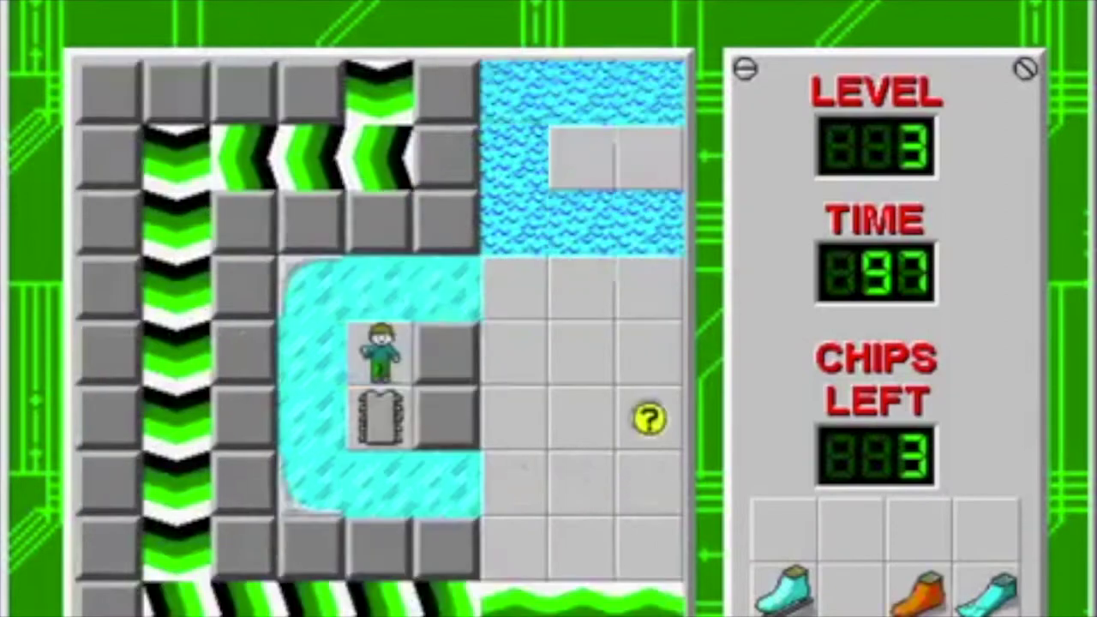
key(Down)
key(Down)
key(Right)
key(Right)
key(Right)
key(Right)
key(Right)
key(Right)
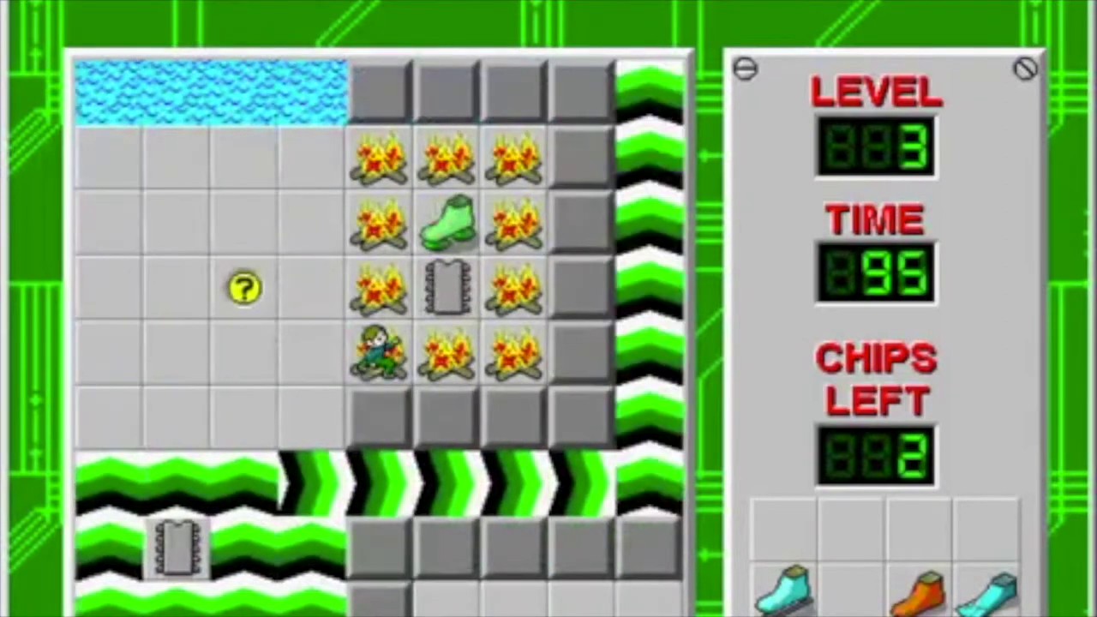
key(Right)
key(Up)
key(Up)
key(Left)
key(Down)
key(Left)
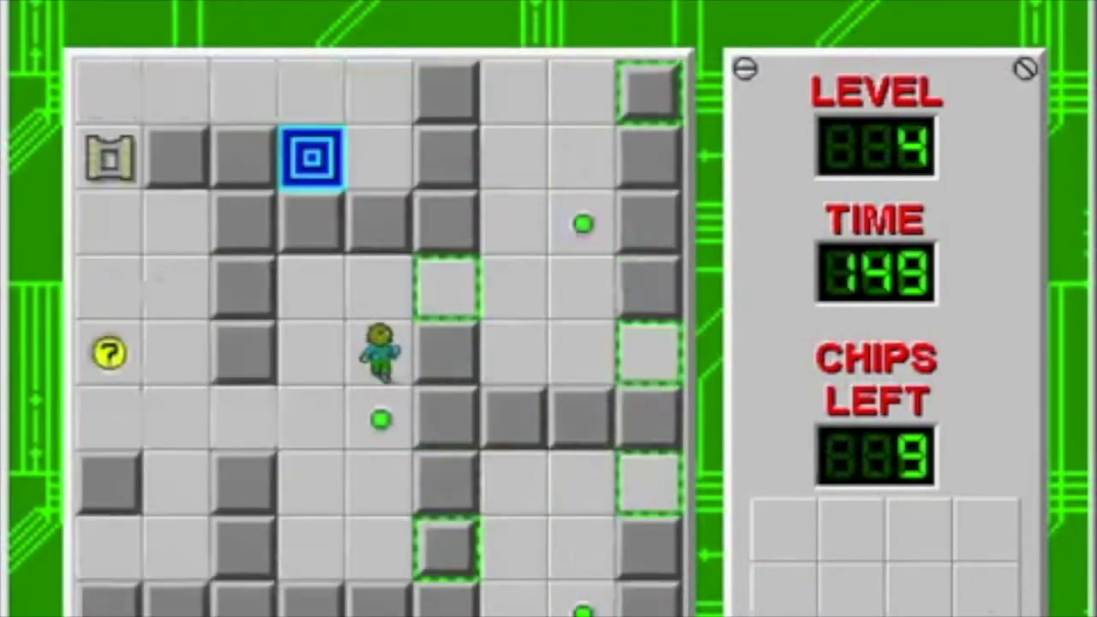
key(Right)
key(Right)
key(Up)
key(Up)
key(Up)
key(Right)
key(Right)
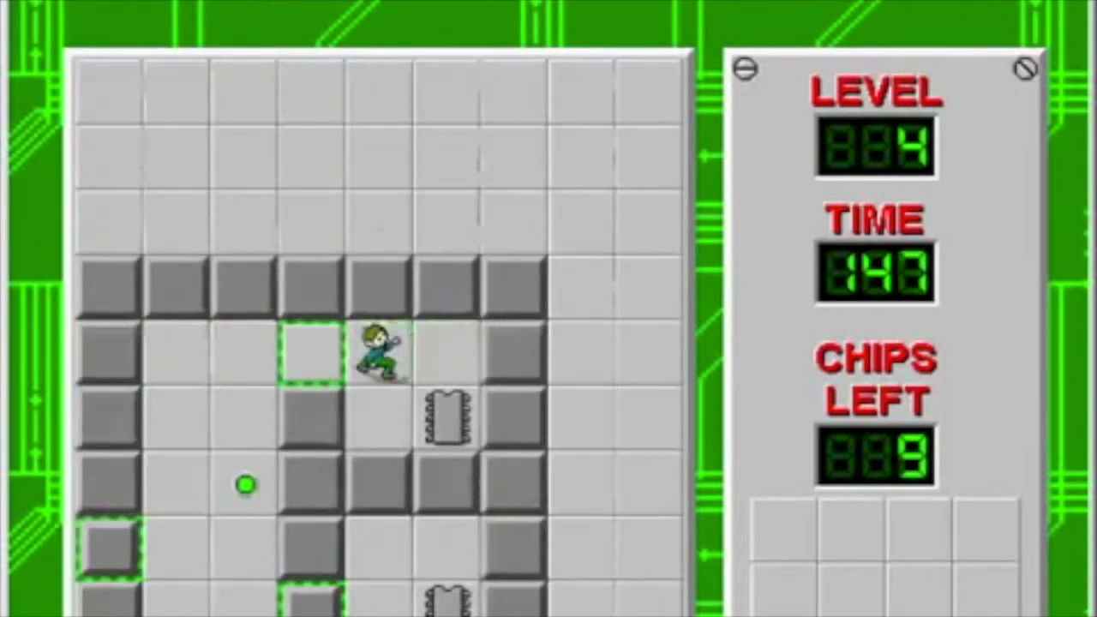
key(Left)
key(Right)
key(Right)
key(Up)
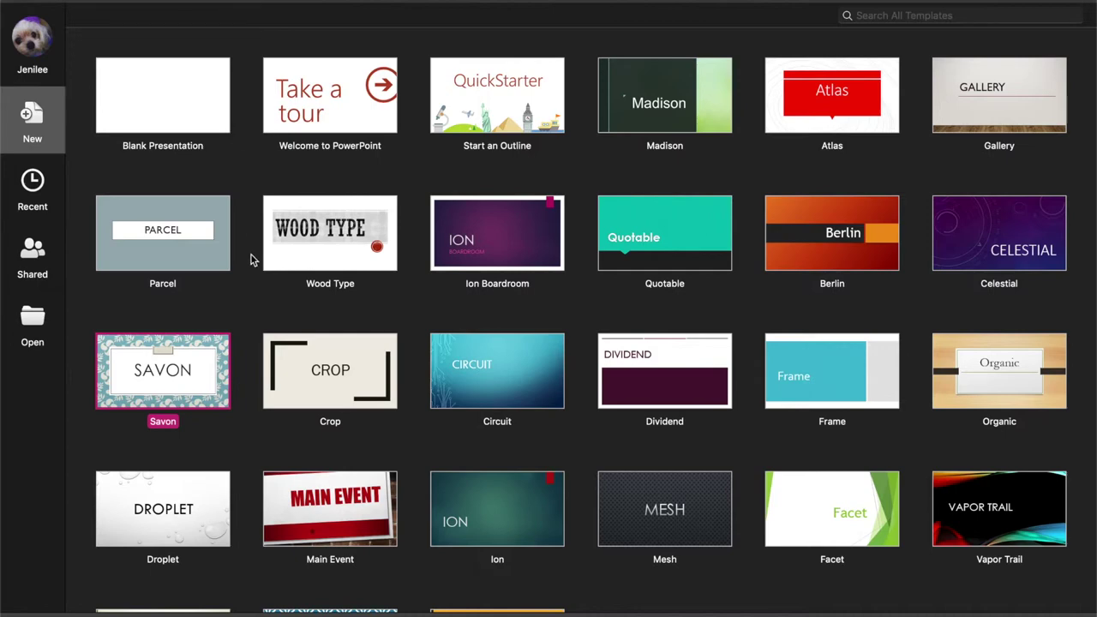
Scroll through the template gallery to find the Savon theme
scroll(251, 255, down, 3)
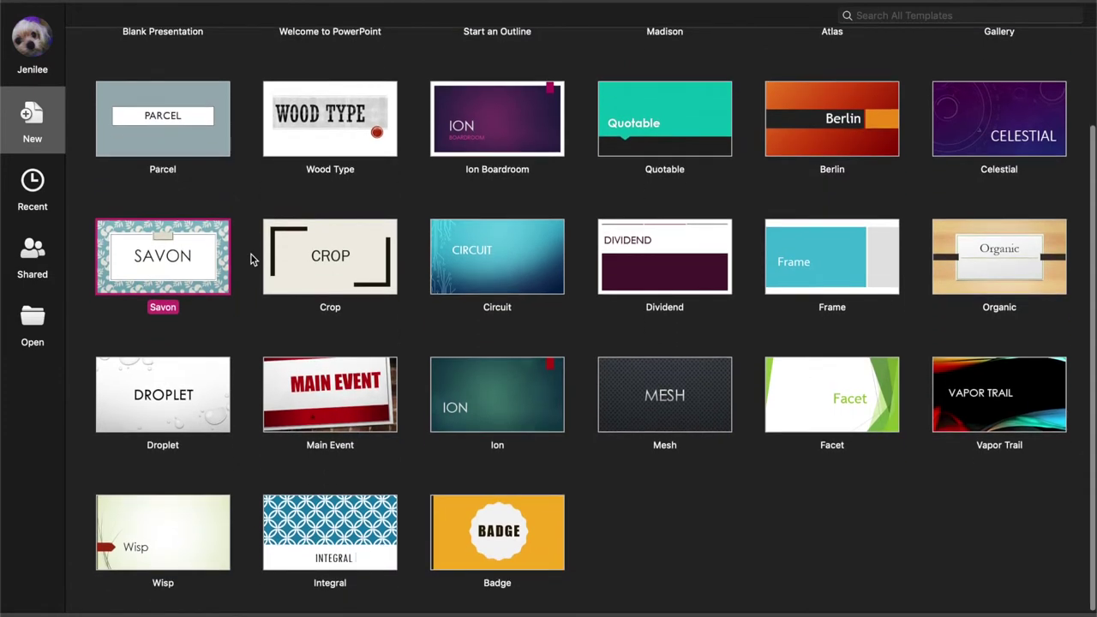
scroll(252, 255, up, 3)
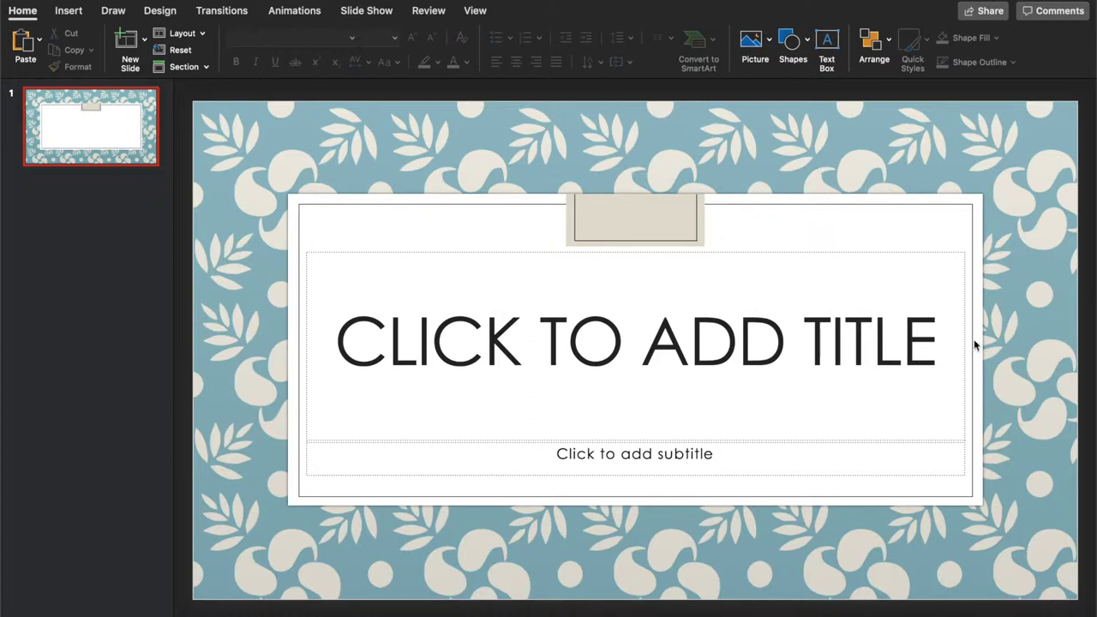
Enter 'SAMPLE PRESENTATION' in the title placeholder and 'PRESENTATION' in the subtitle
click(634, 337)
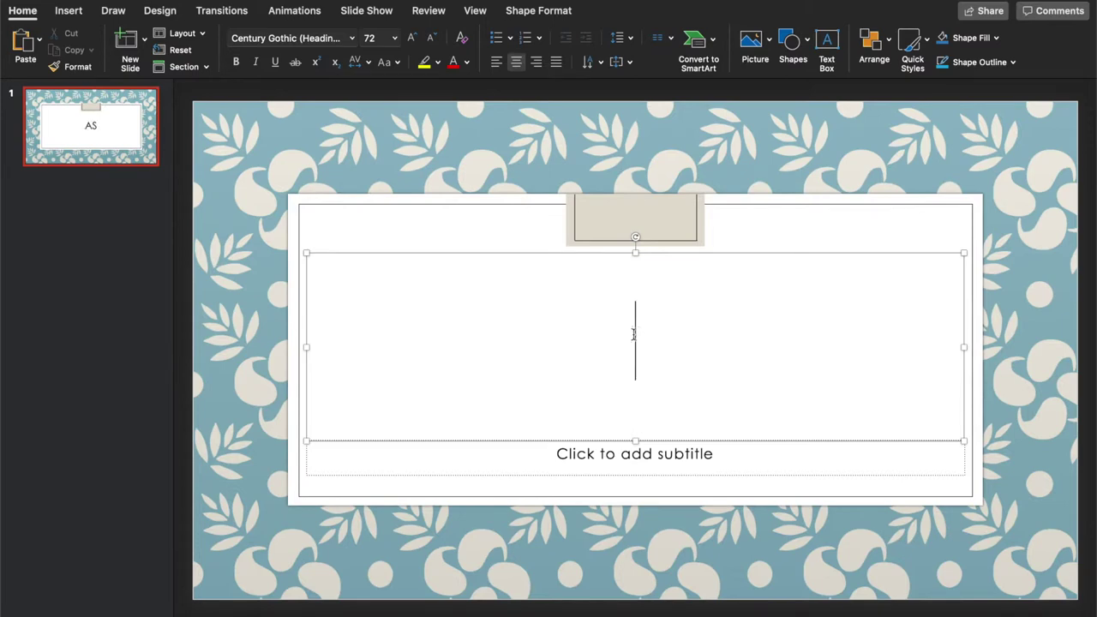
text(SAMPLE PRESENTATION)
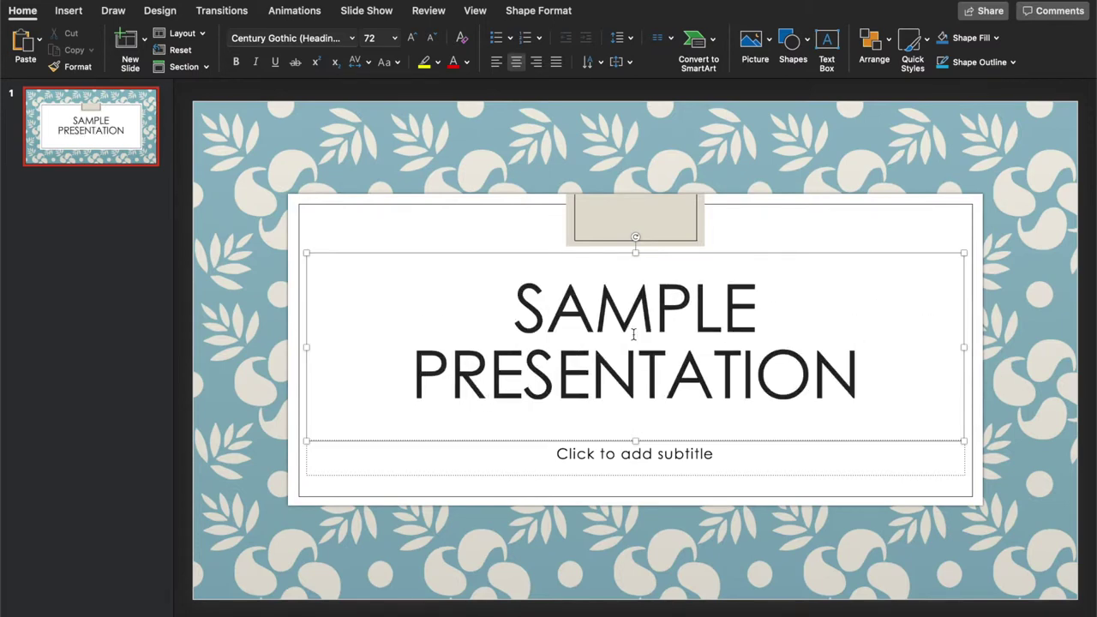
click(660, 453)
text(P)
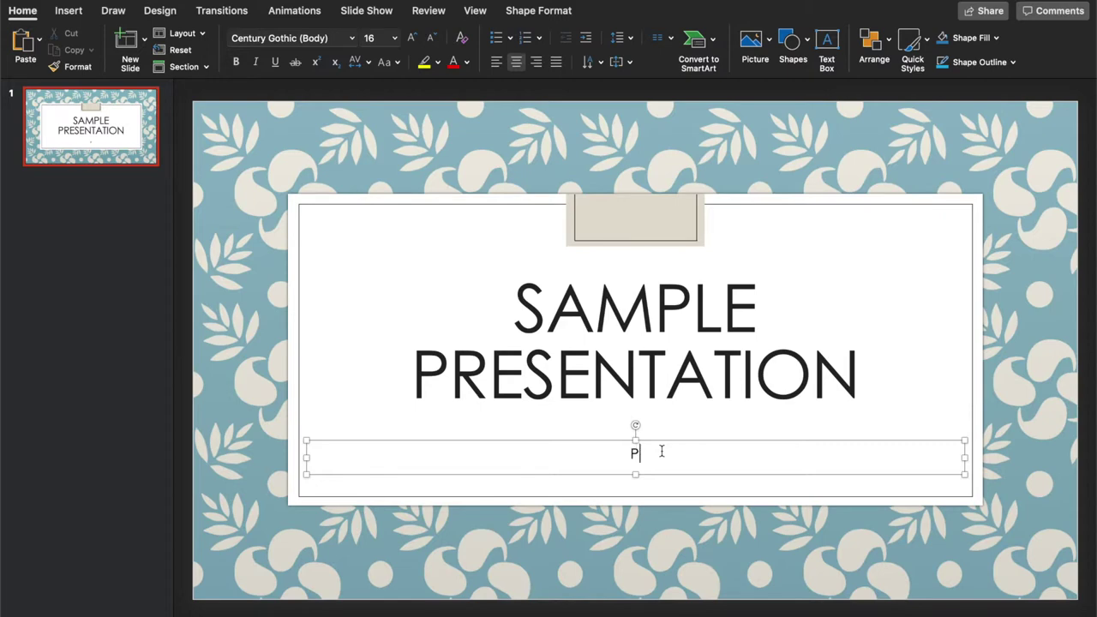
text(RESENTATION)
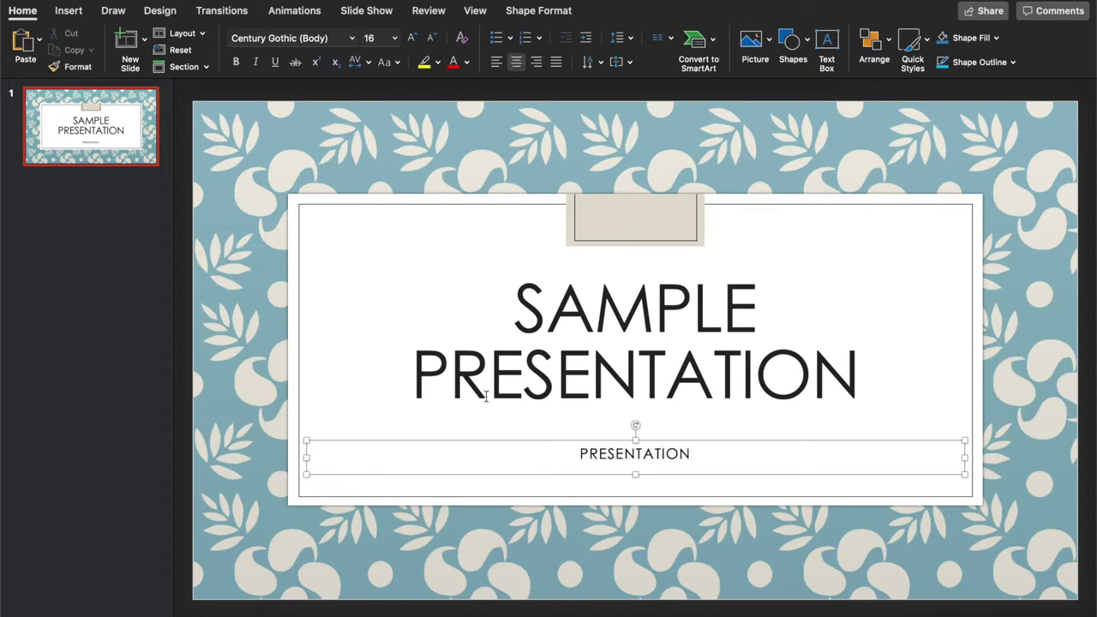
click(120, 144)
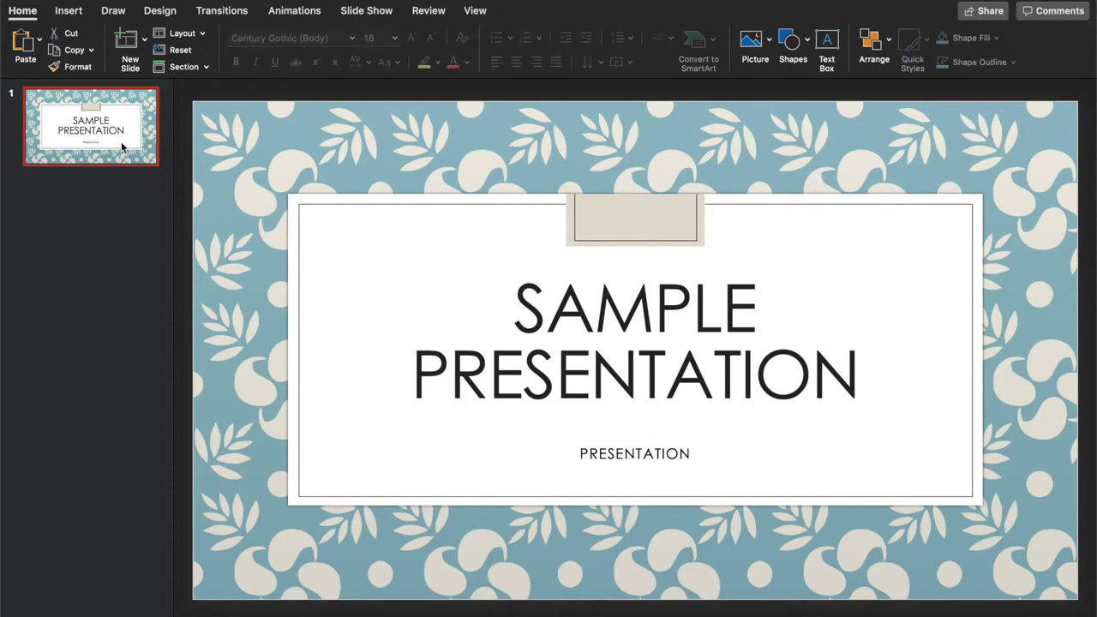
right_click(122, 143)
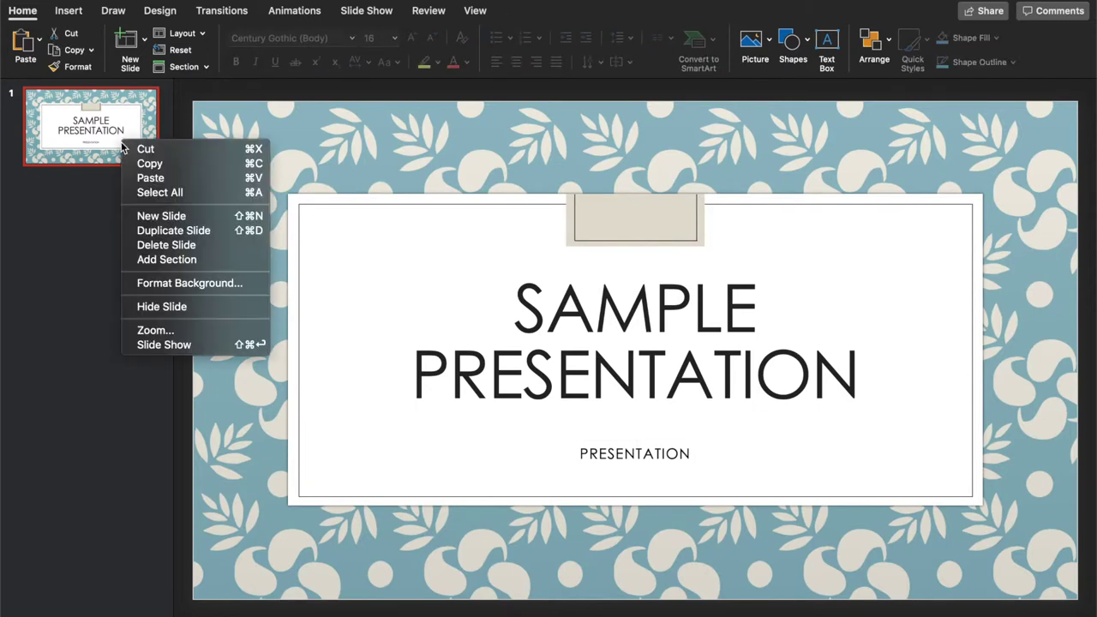
click(163, 232)
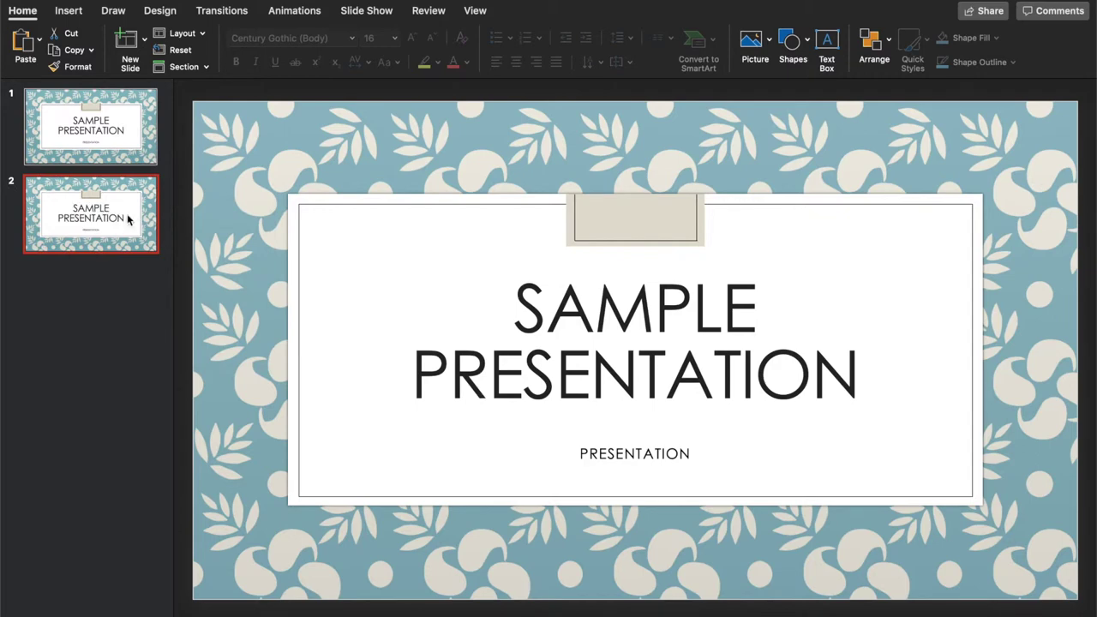
key(Delete)
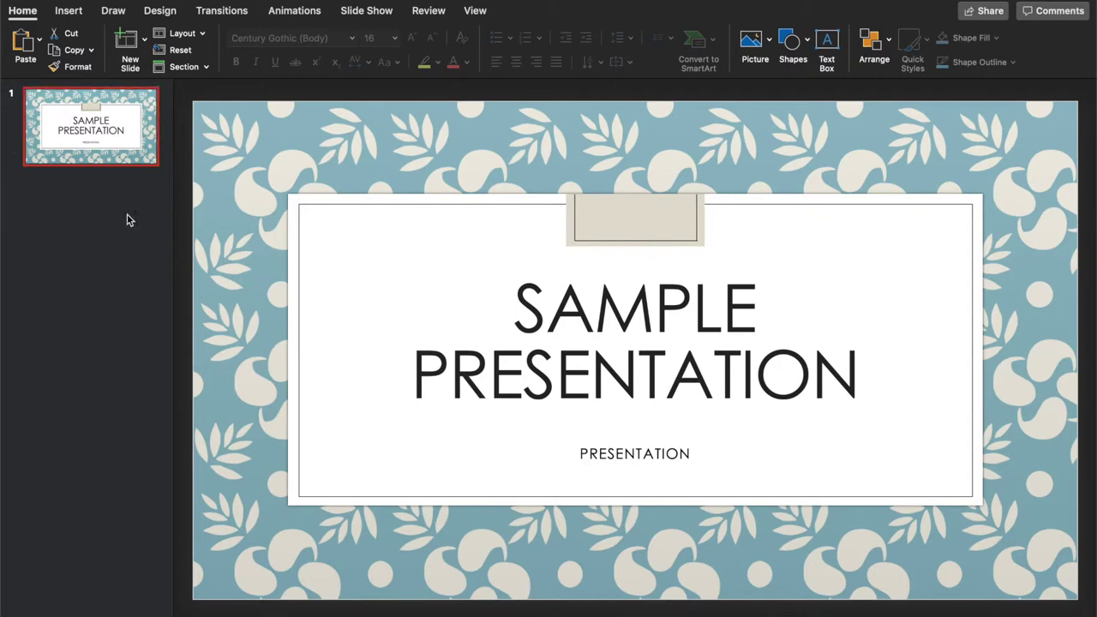
Add a Title and Content slide titled 'First Slide'
click(144, 39)
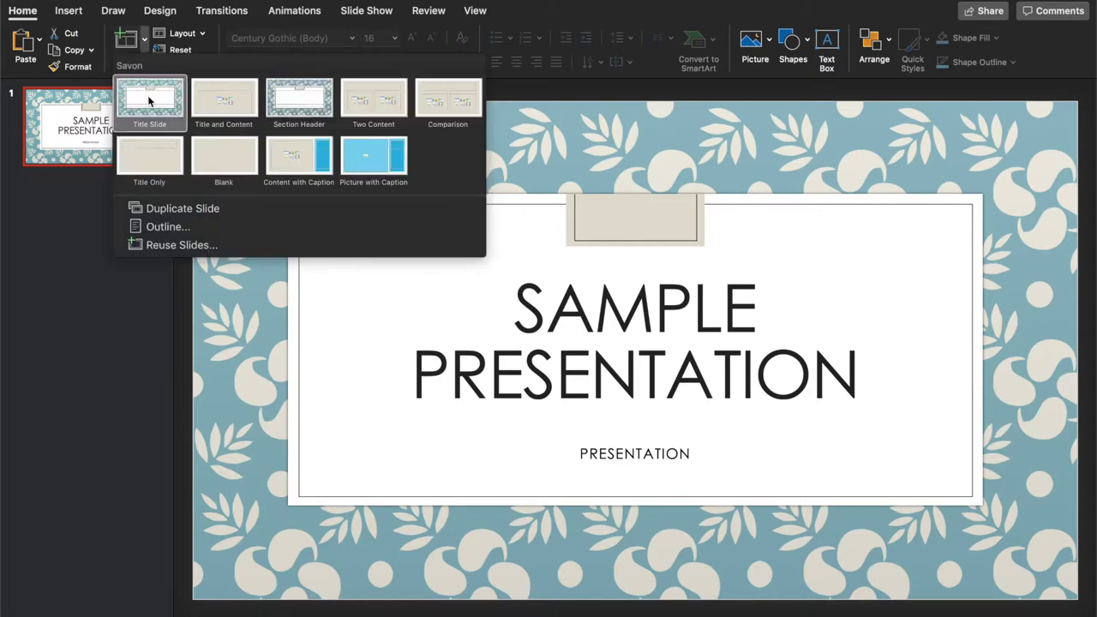
click(236, 125)
click(371, 180)
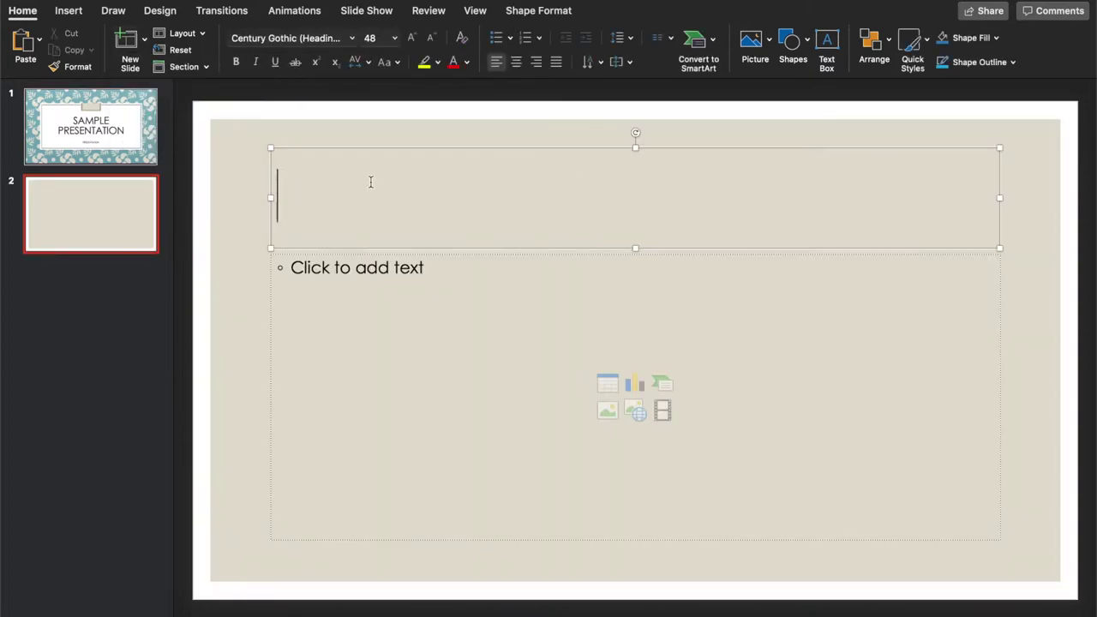
text(First Slide)
click(225, 177)
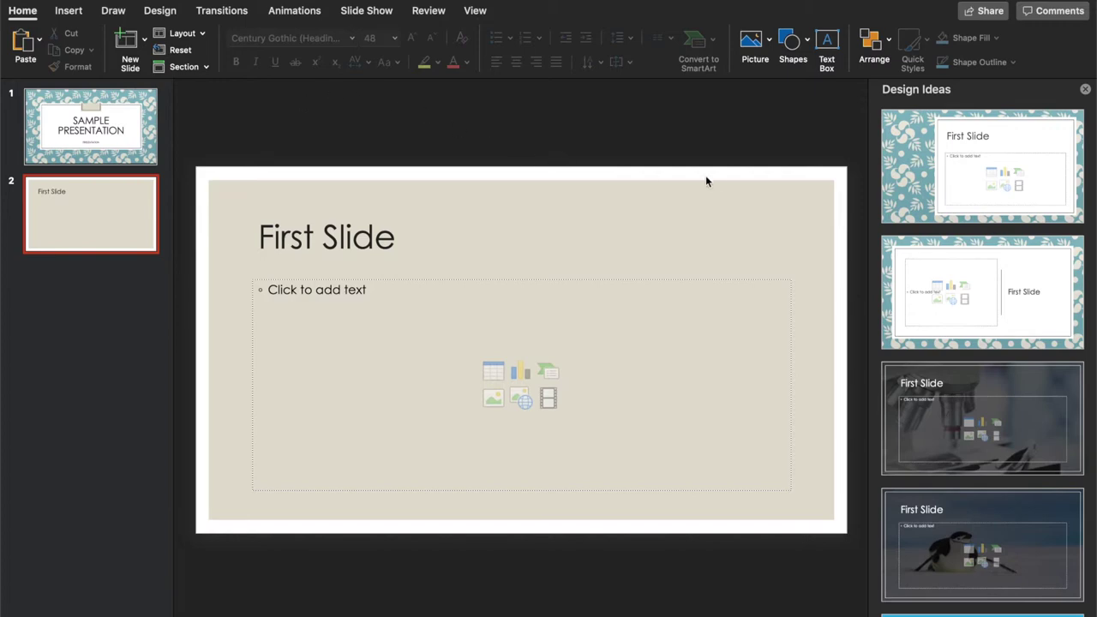
Apply the first Design Ideas layout, with the Savon pattern, to slide 2
click(911, 177)
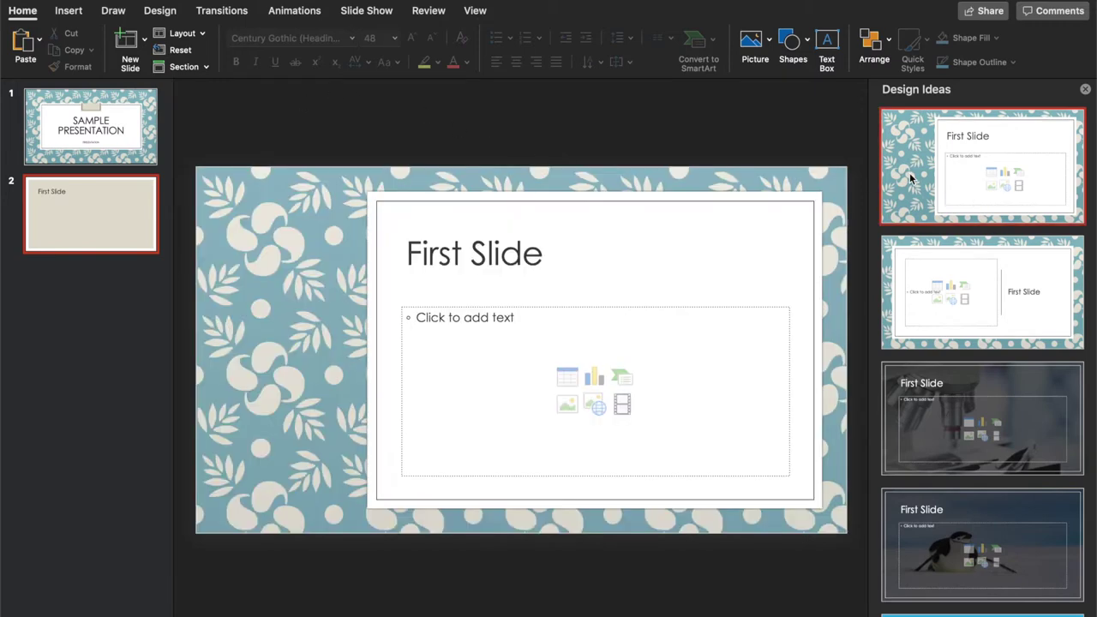
click(898, 252)
scroll(925, 274, down, 3)
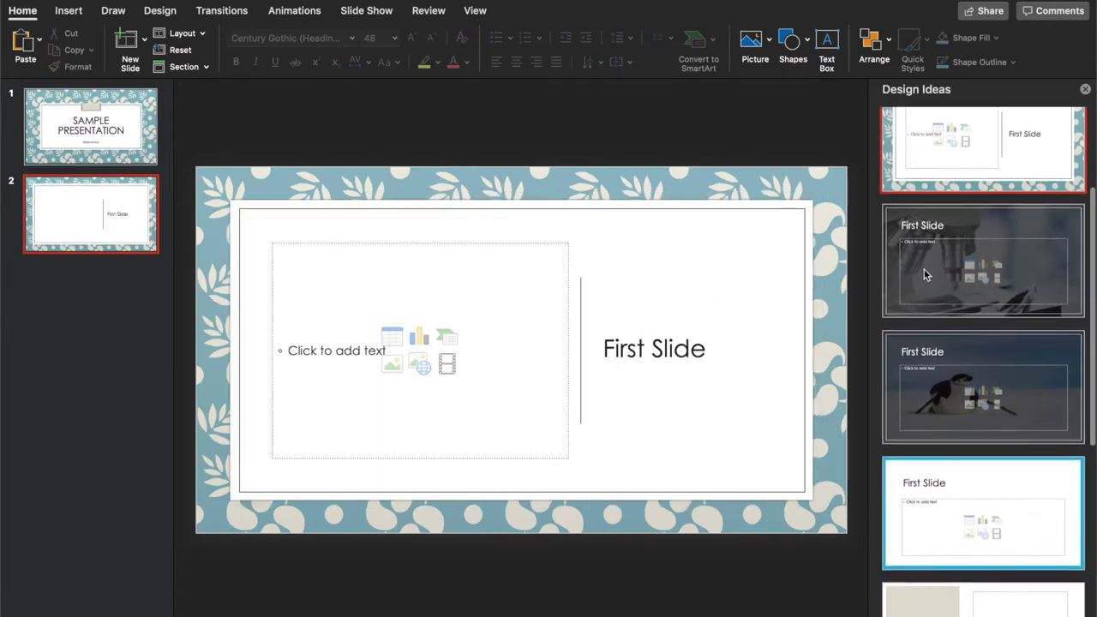
scroll(938, 351, down, 5)
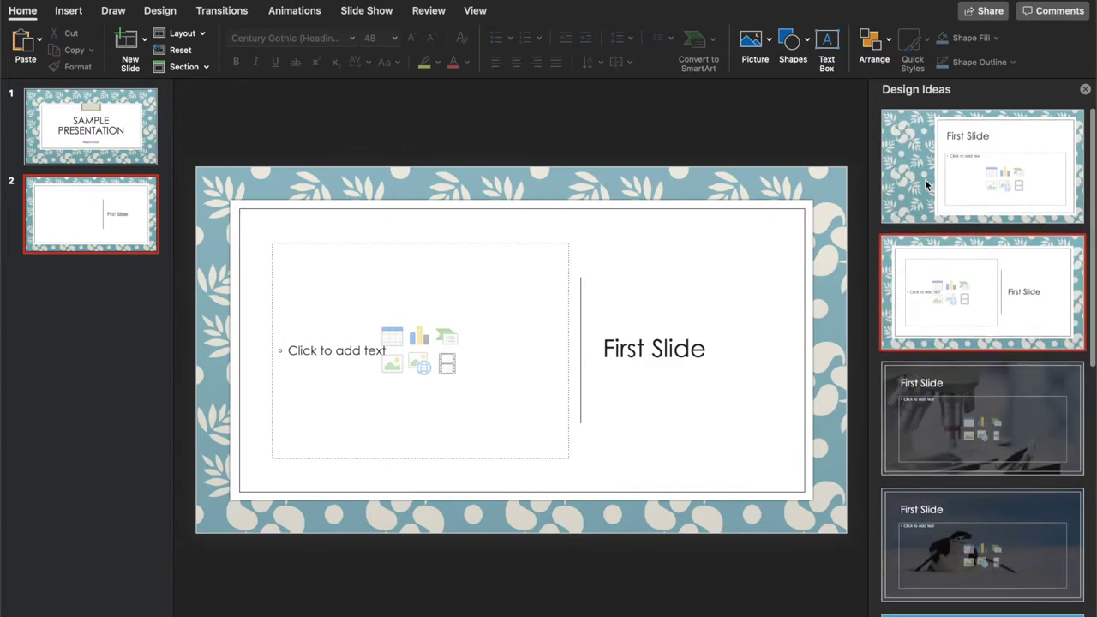
click(926, 184)
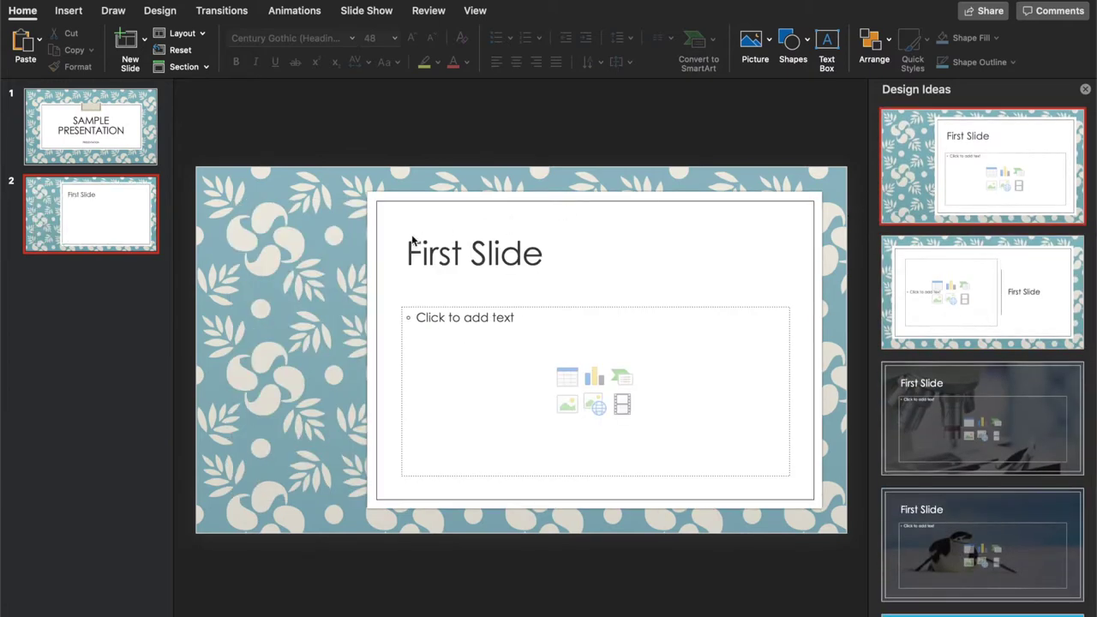
Start the first bullet 'This is' in slide 2's content box
click(477, 320)
text(This )
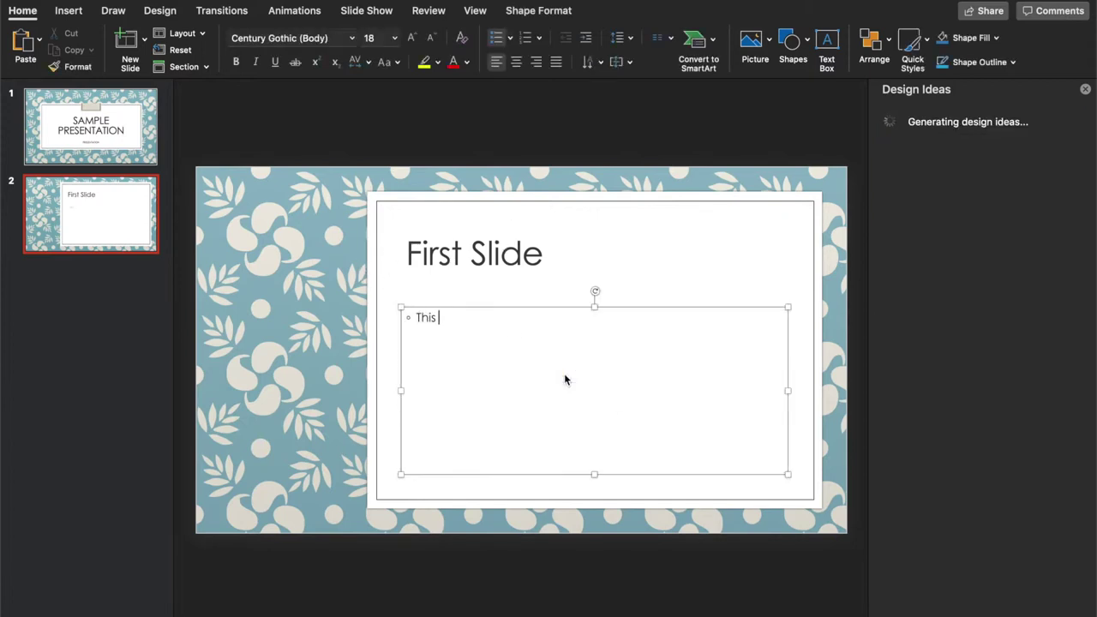
text(is my first slide.)
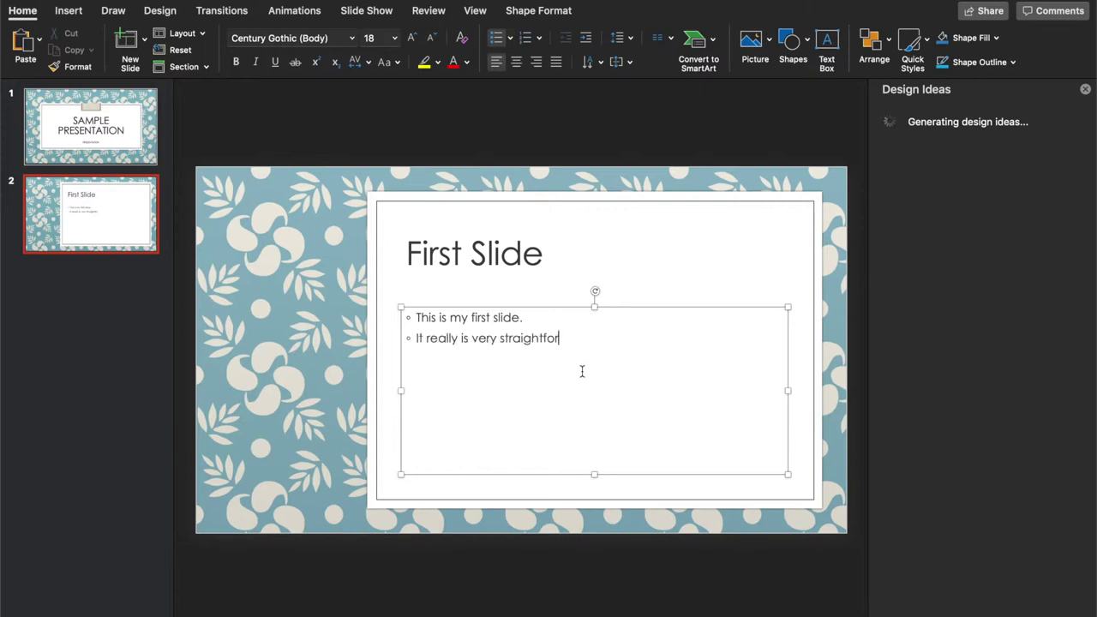
click(144, 39)
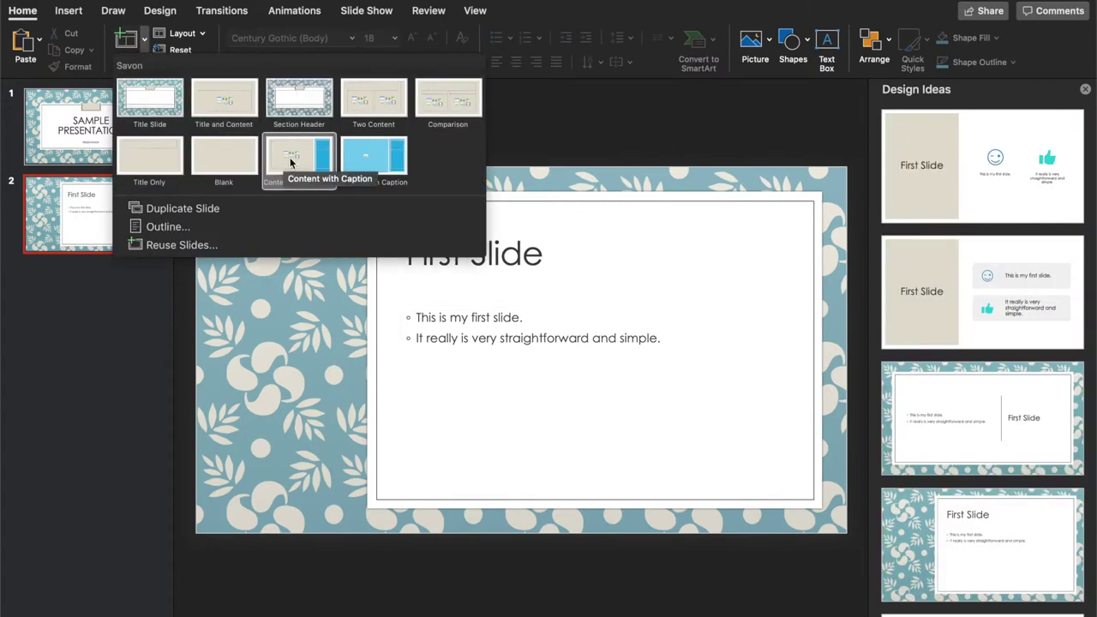
Add a blank third slide and insert an airplane cartoon from Online Pictures
click(247, 167)
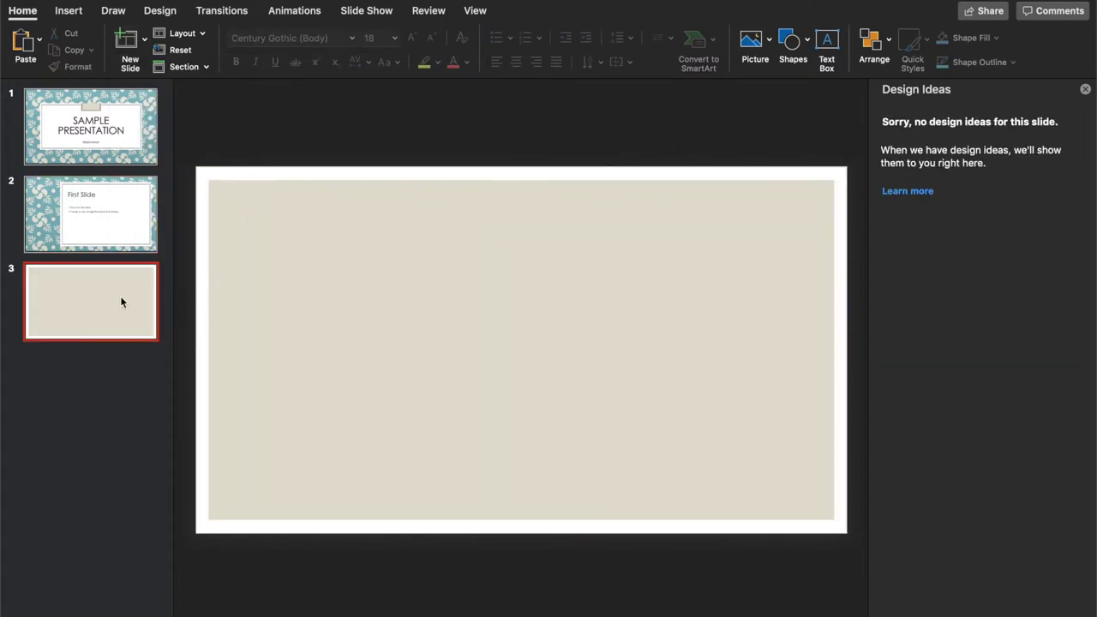
click(70, 11)
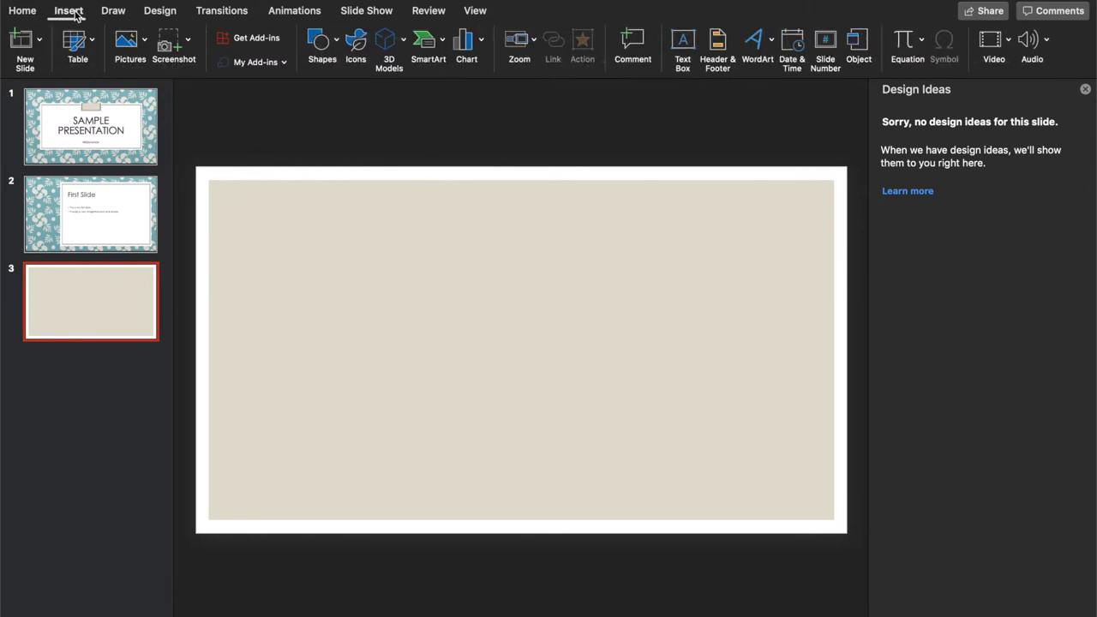
click(127, 43)
click(163, 103)
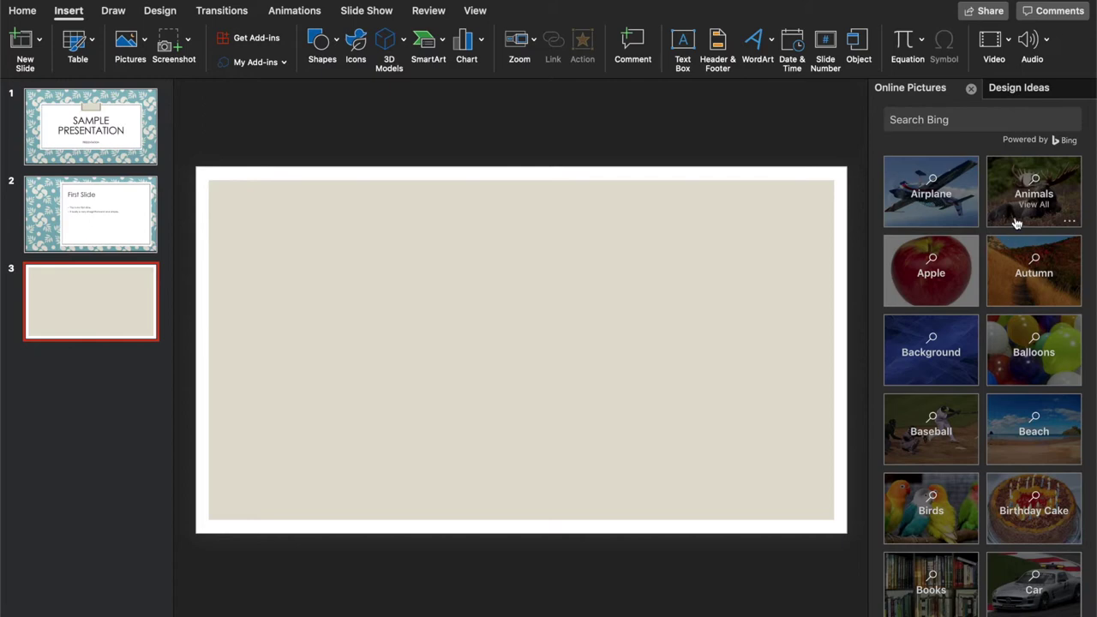
scroll(1003, 455, down, 5)
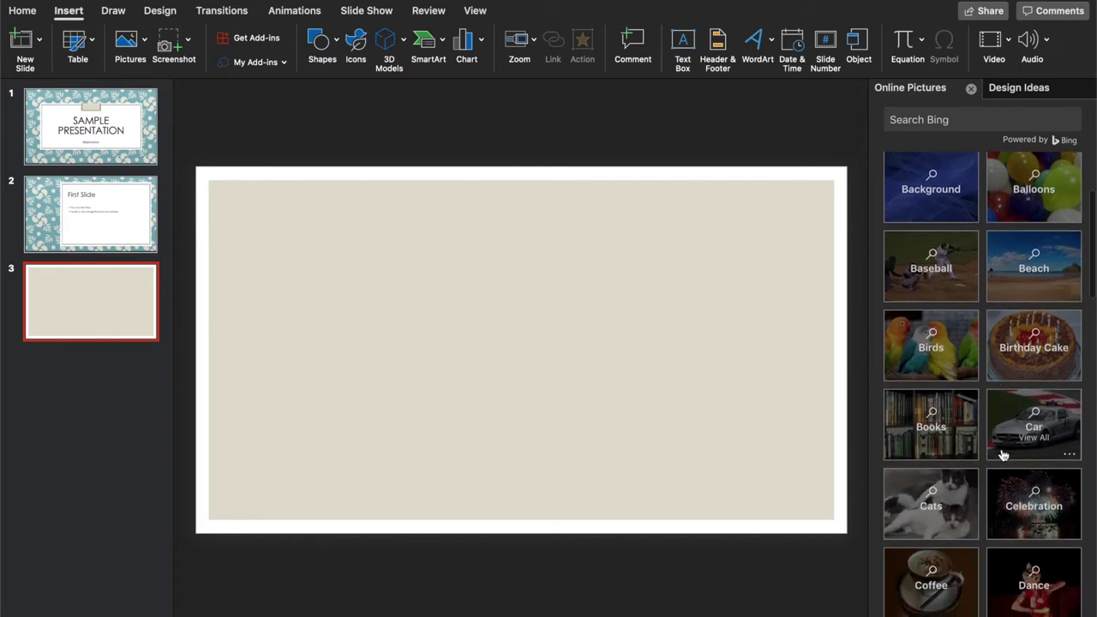
scroll(1003, 455, up, 5)
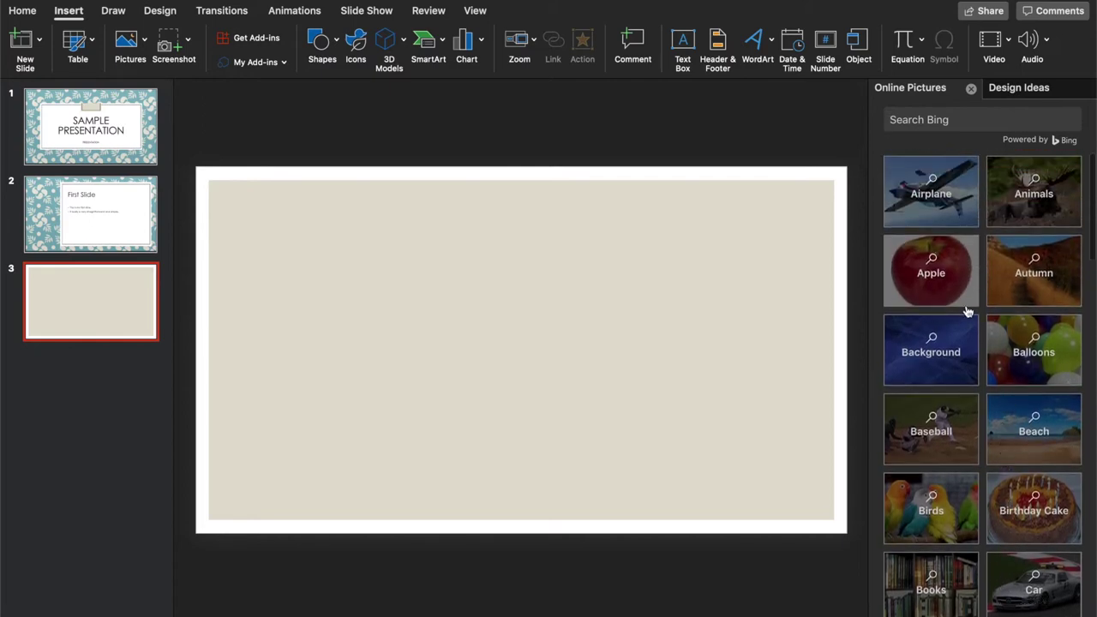
click(947, 206)
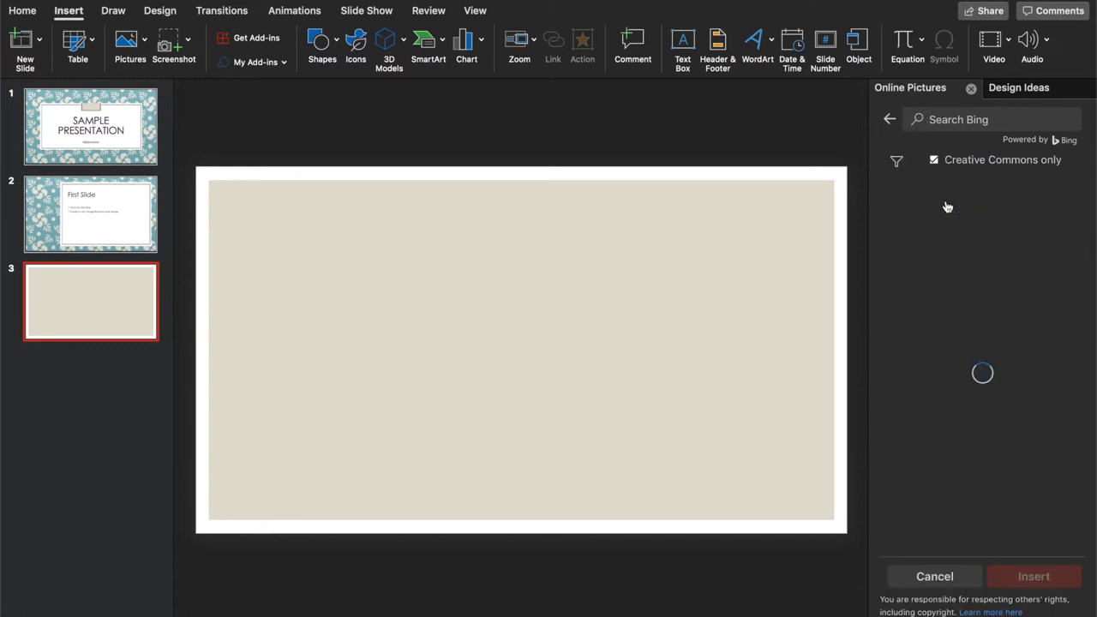
click(974, 255)
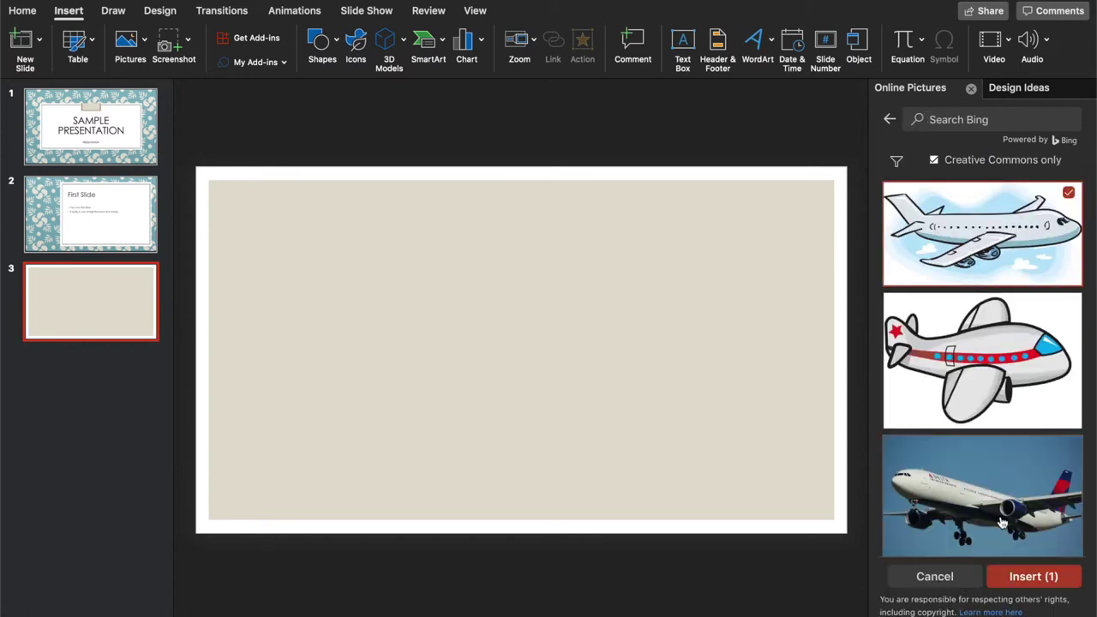
click(1029, 576)
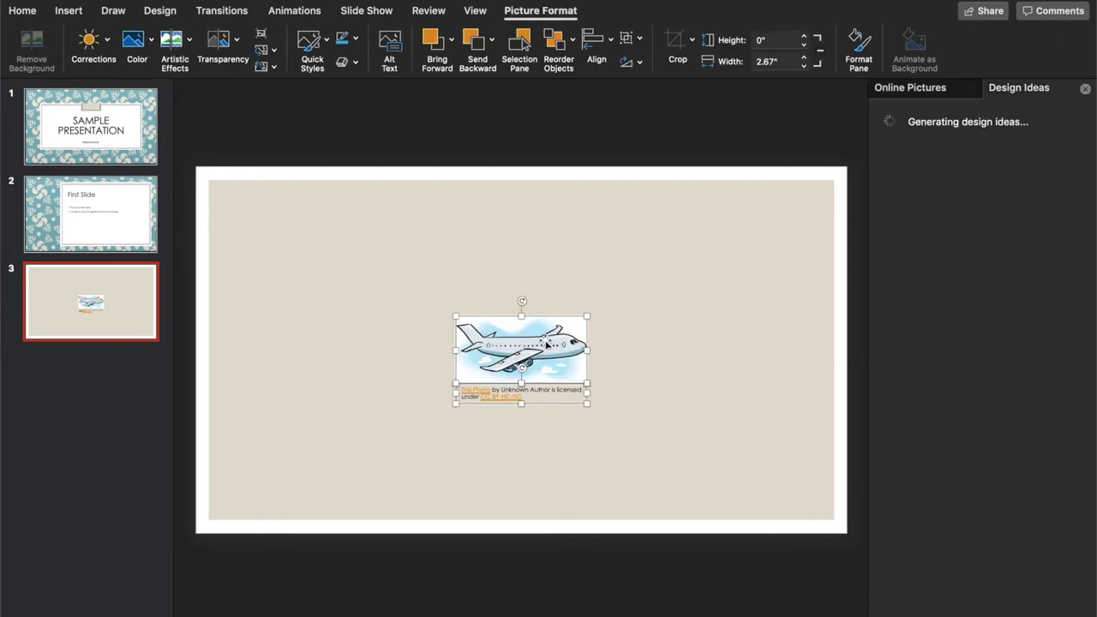
Move the airplane to the top-left and enlarge it over the upper-left area
drag(532, 345, 304, 223)
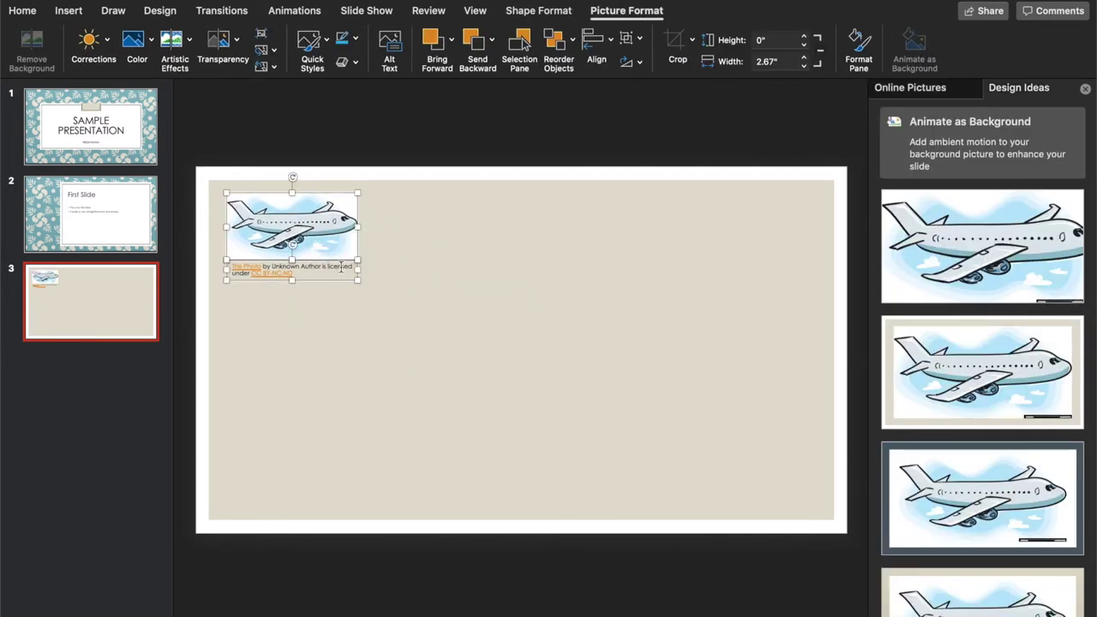
drag(360, 279, 525, 346)
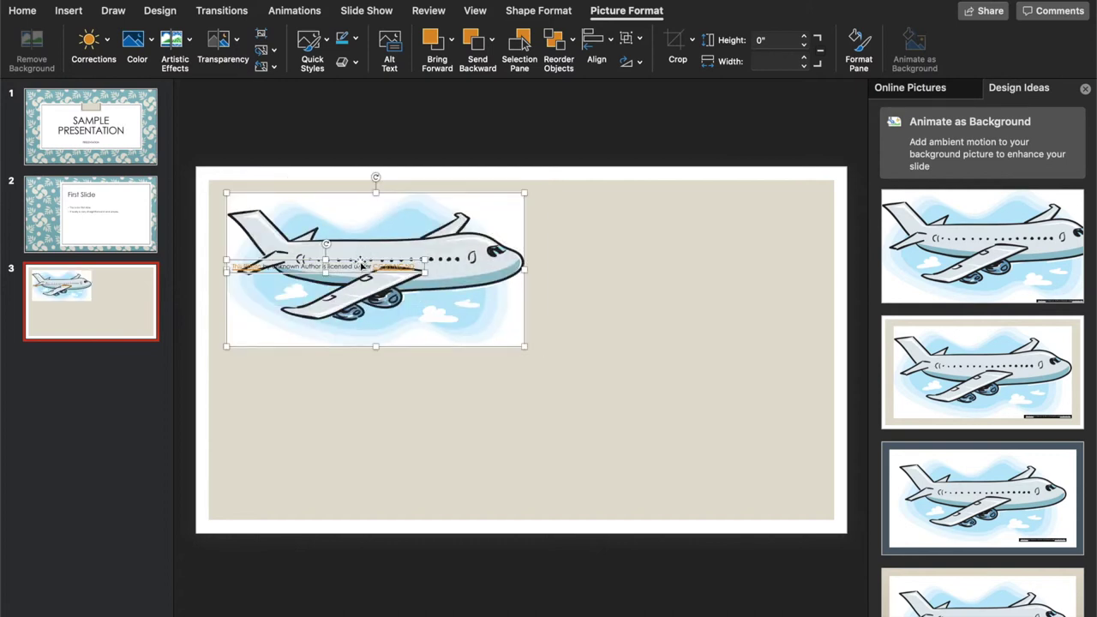
drag(362, 267, 323, 227)
click(436, 383)
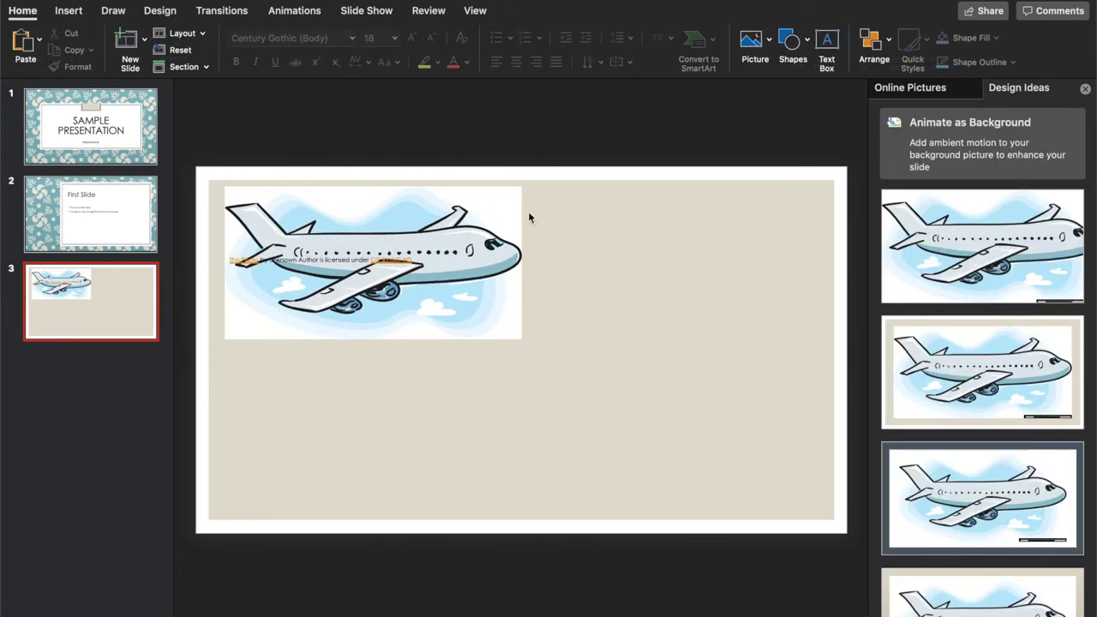
Insert Epson_MX-80.jpg from file, shrink it, and place it beside the airplane
click(73, 12)
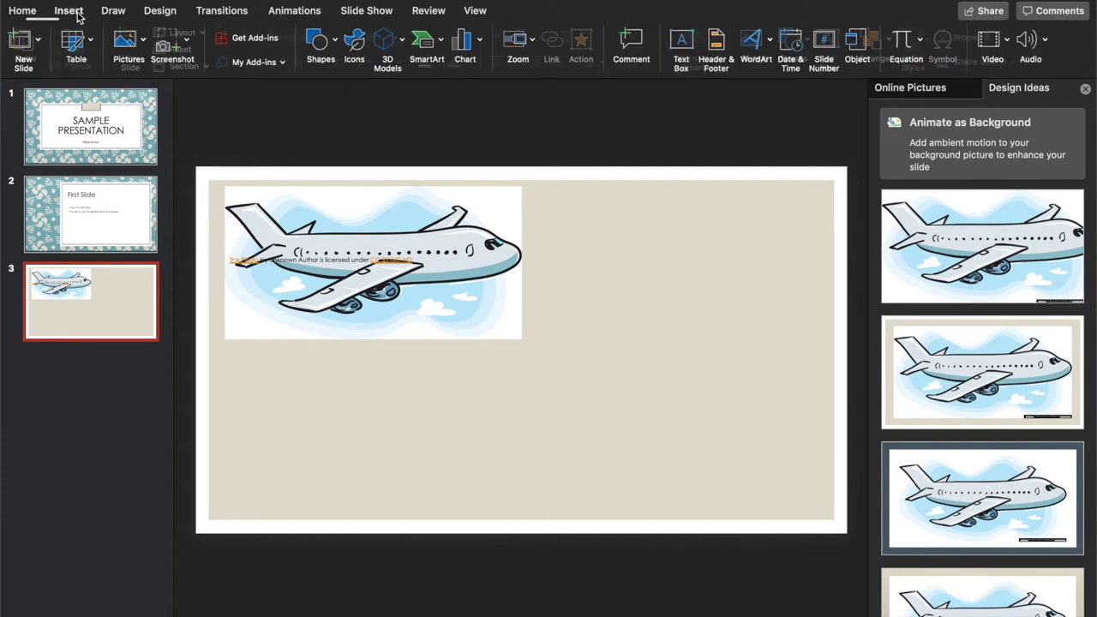
click(145, 50)
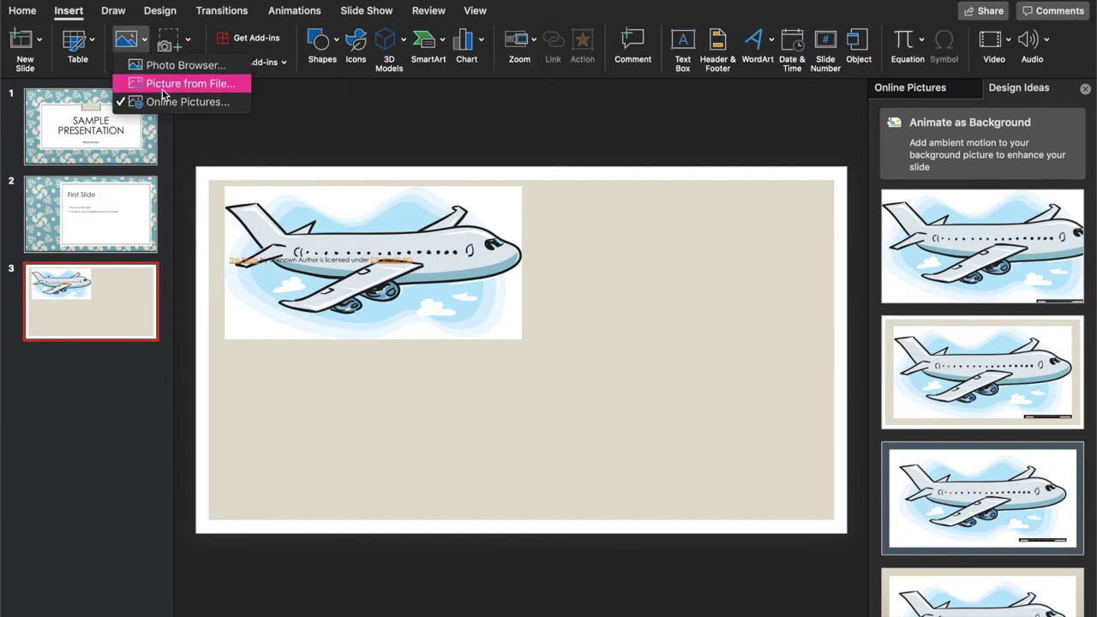
click(184, 84)
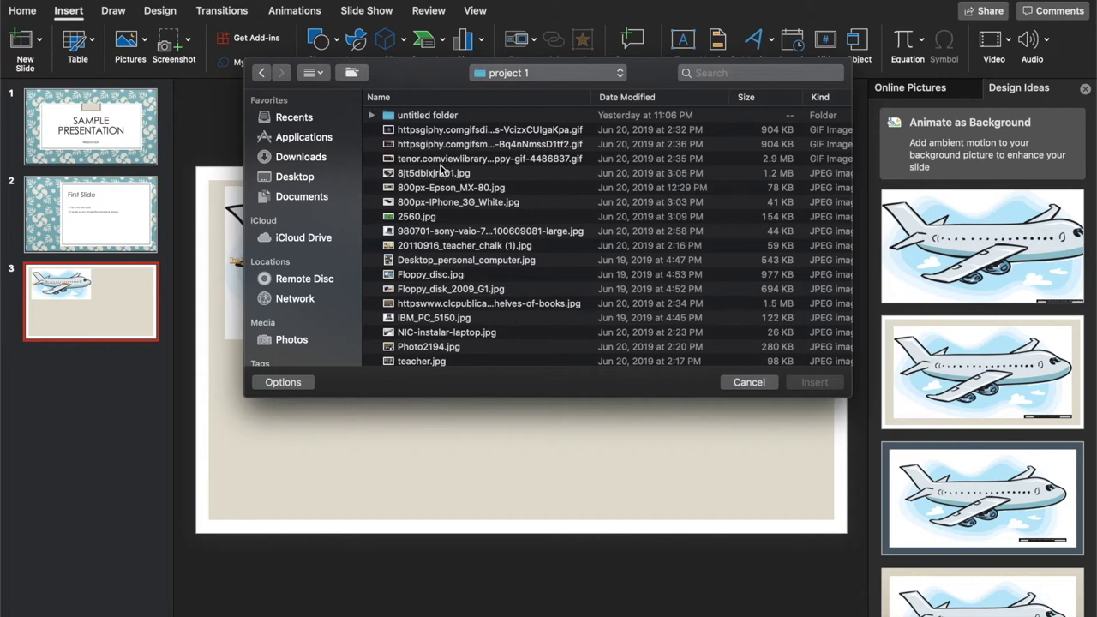
double_click(414, 188)
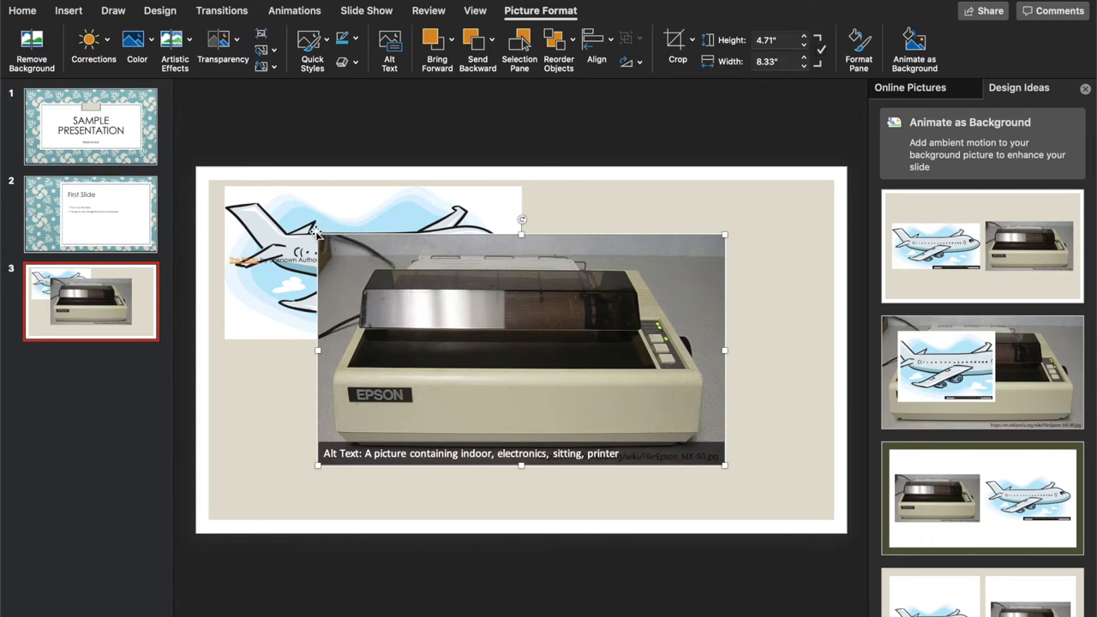
drag(318, 234, 453, 311)
drag(545, 367, 647, 244)
click(340, 246)
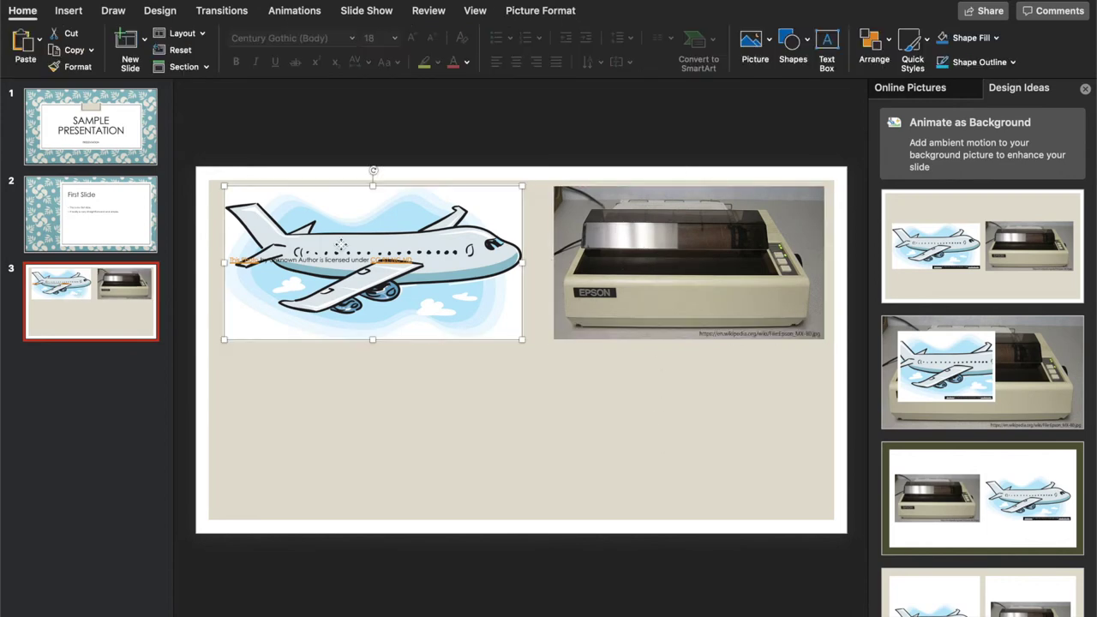
Close the Design Ideas and Online Pictures side panes
click(1086, 88)
click(1086, 89)
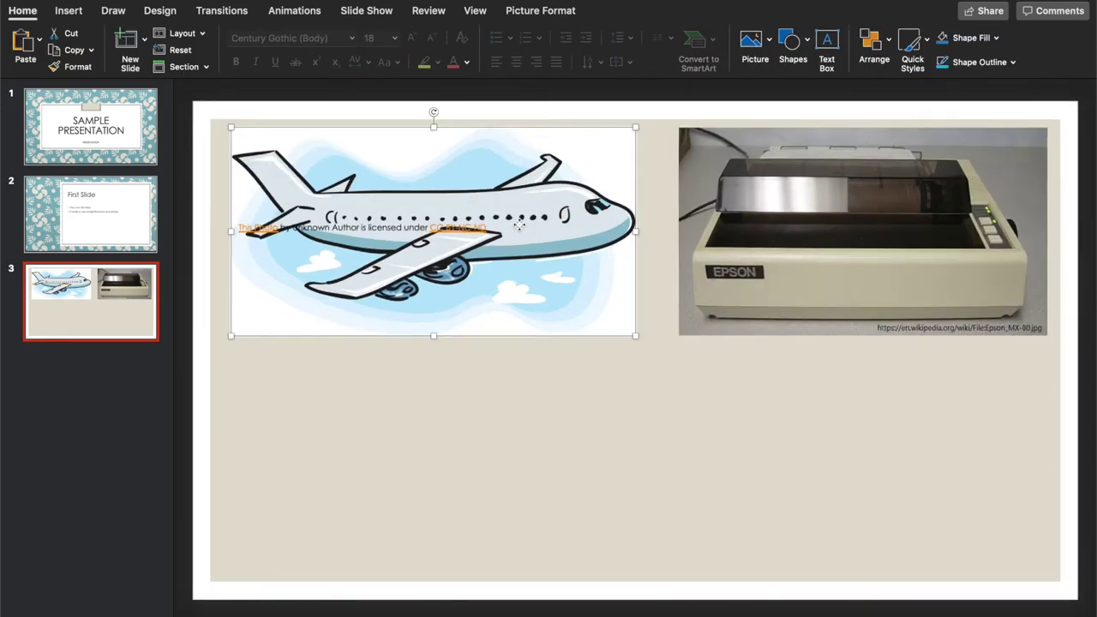
click(225, 12)
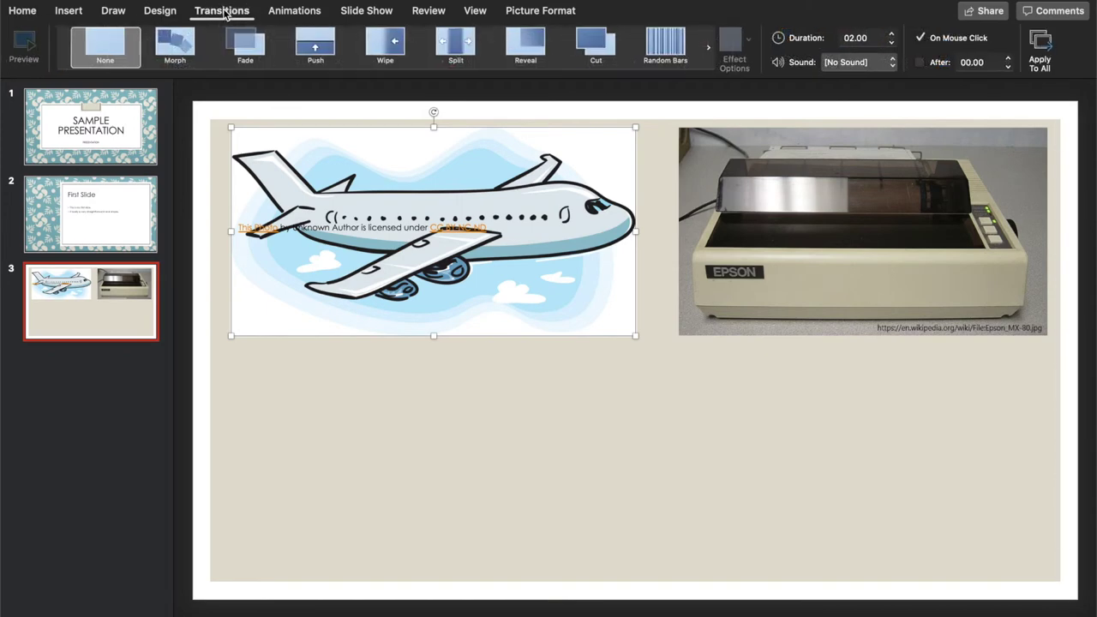
Give the airplane a Peek In entrance animation
click(295, 12)
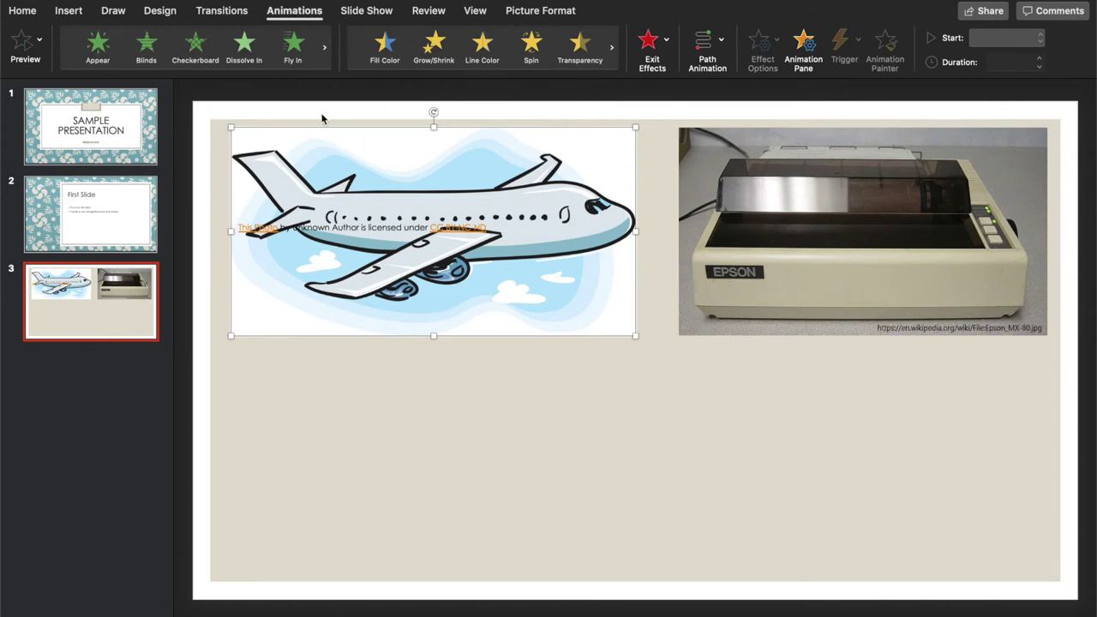
click(294, 48)
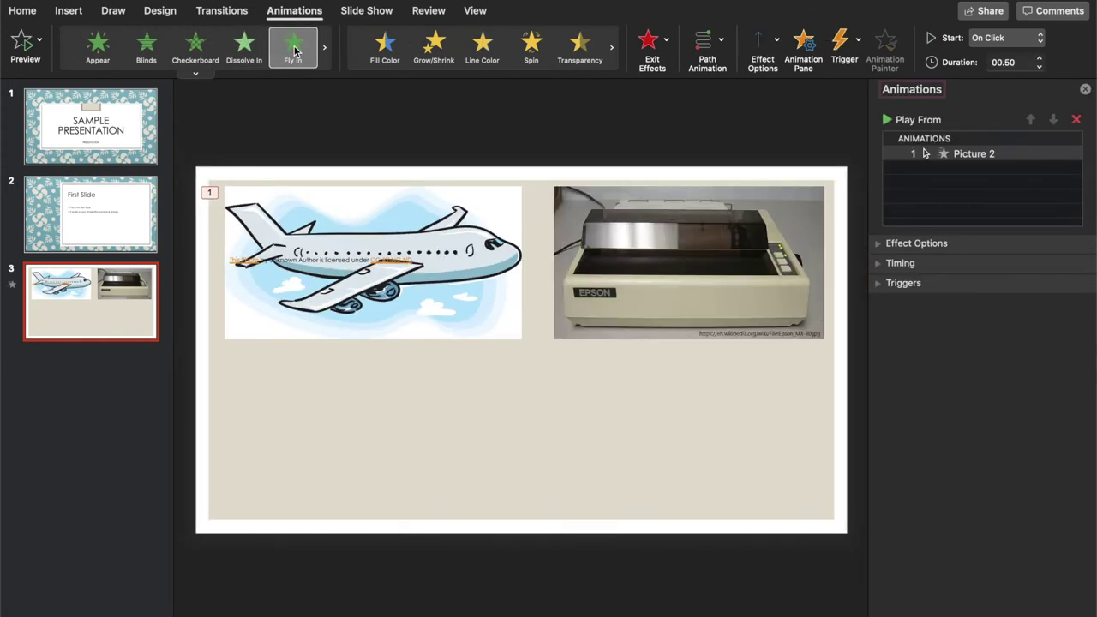
click(324, 47)
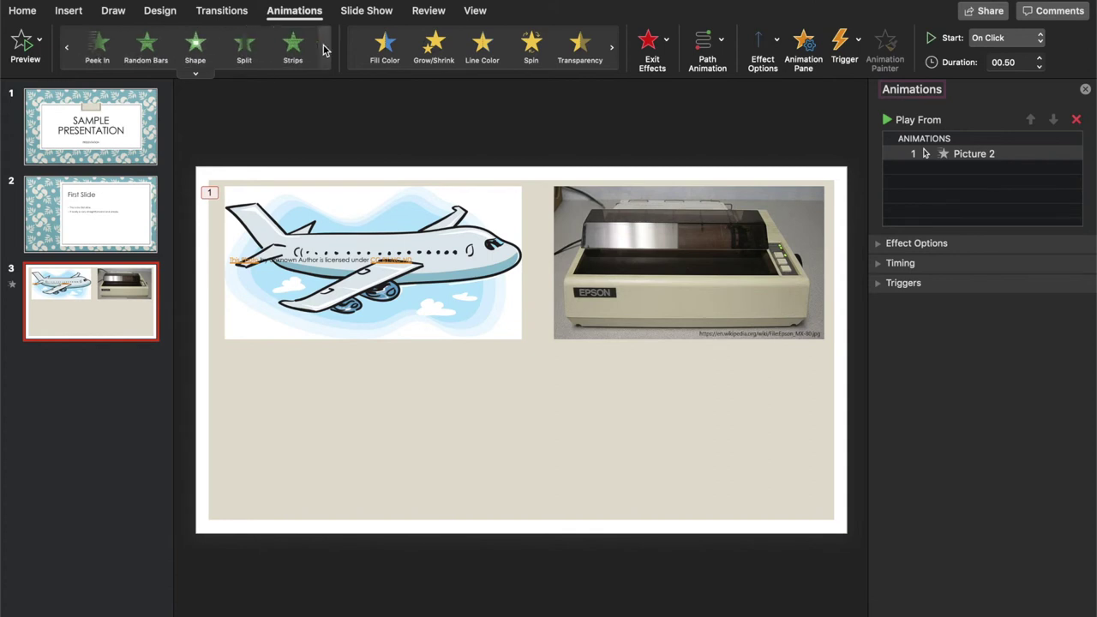
click(292, 50)
click(244, 48)
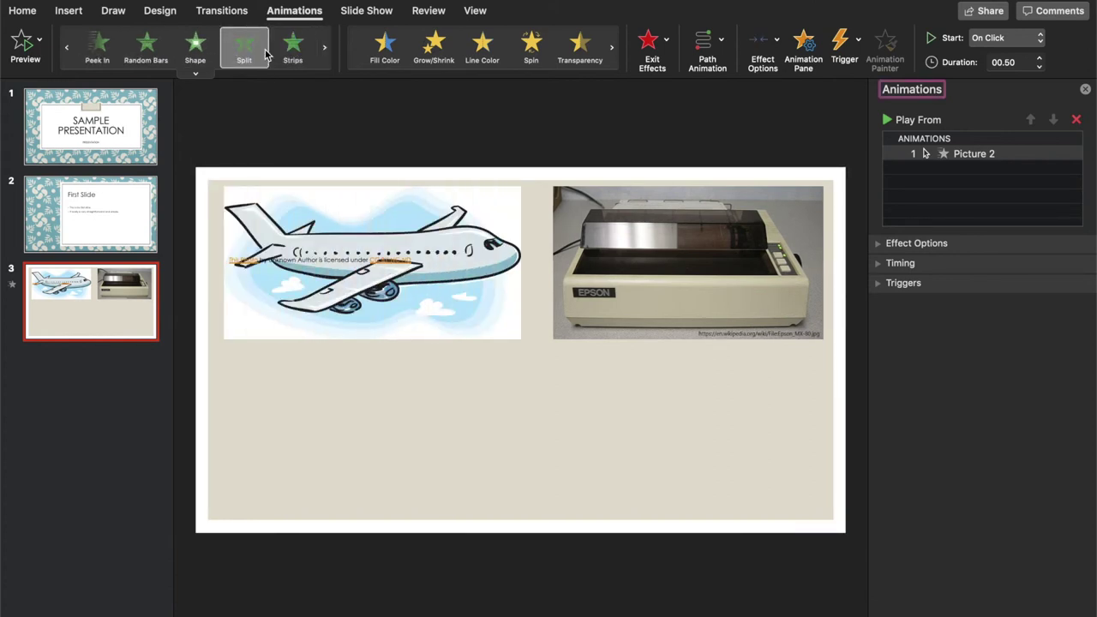
click(109, 53)
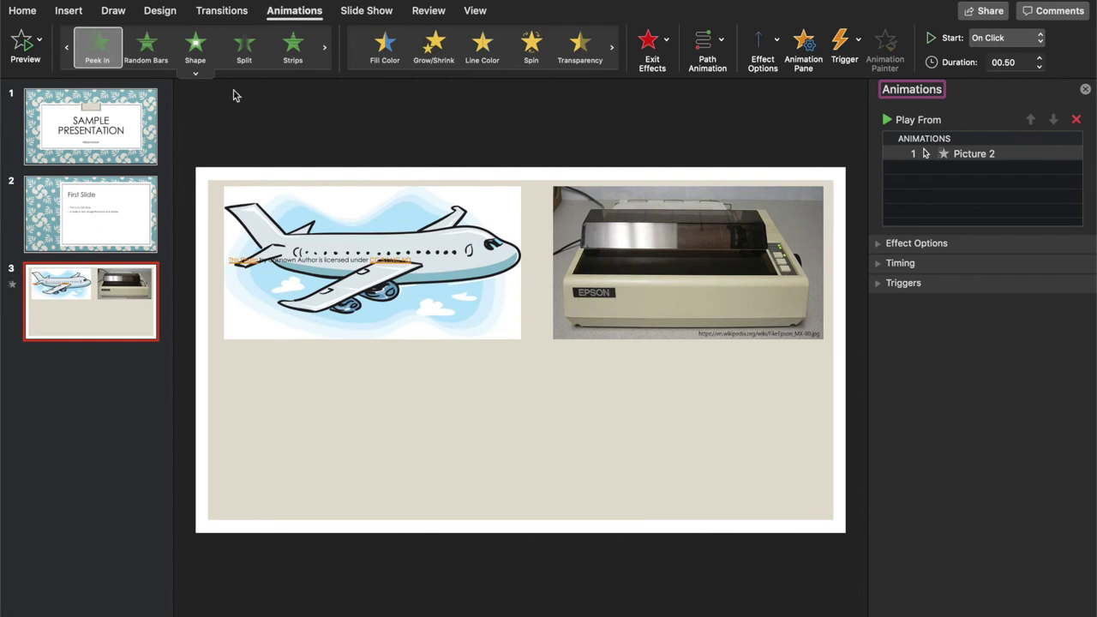
Make the airplane's Peek In come from the left with a 1-second duration
click(934, 246)
click(992, 272)
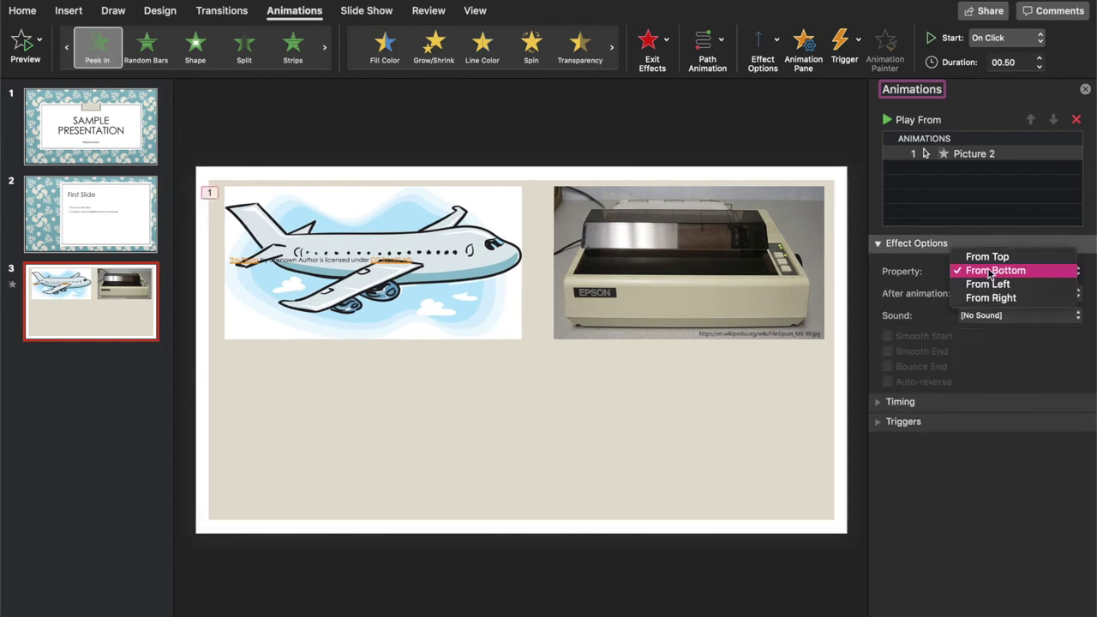
click(991, 286)
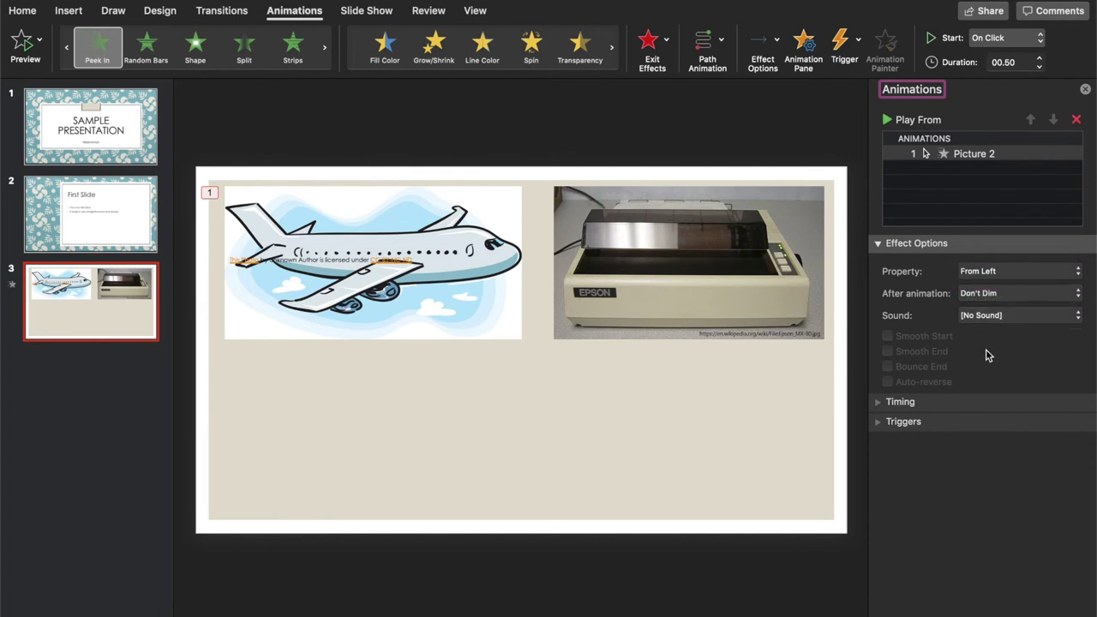
click(947, 403)
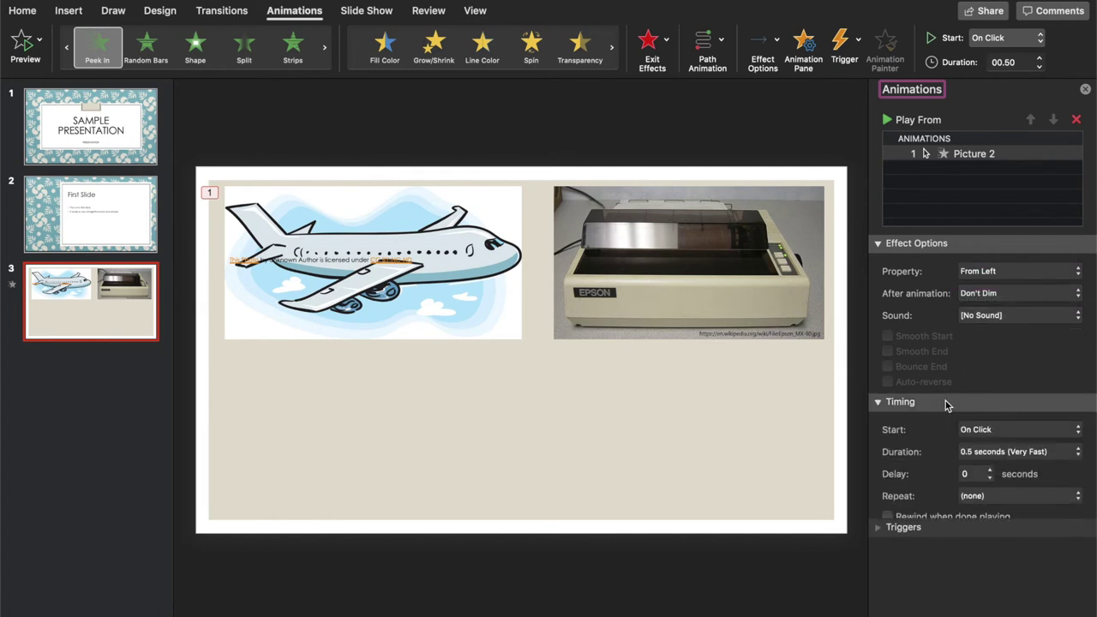
click(985, 451)
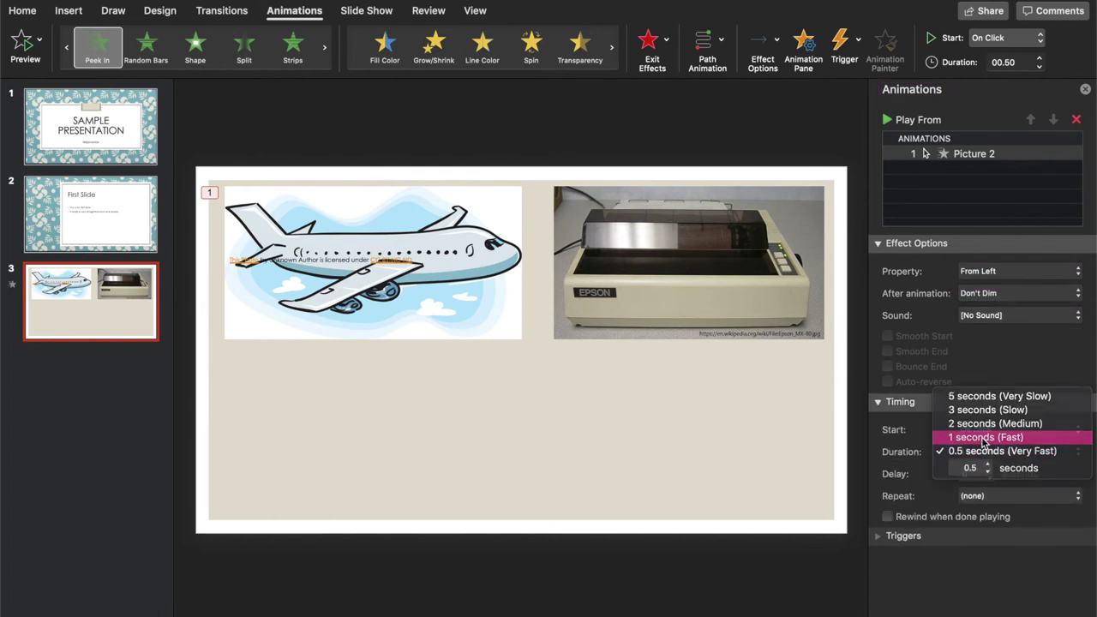
click(984, 438)
Give the printer photo an Expand entrance, then return to the title slide
click(707, 285)
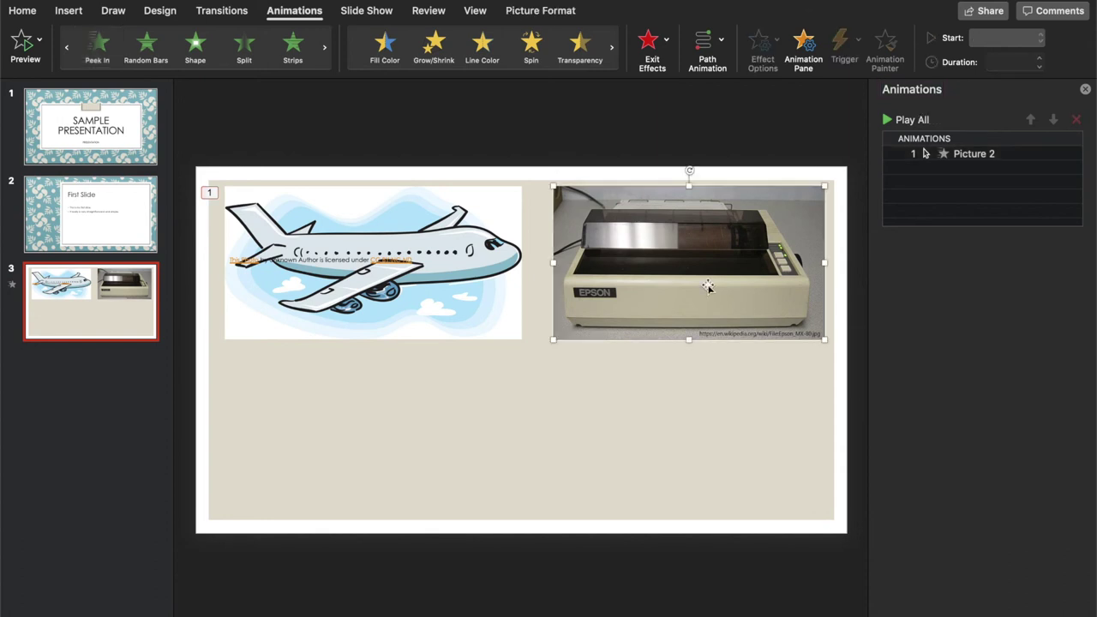
click(325, 48)
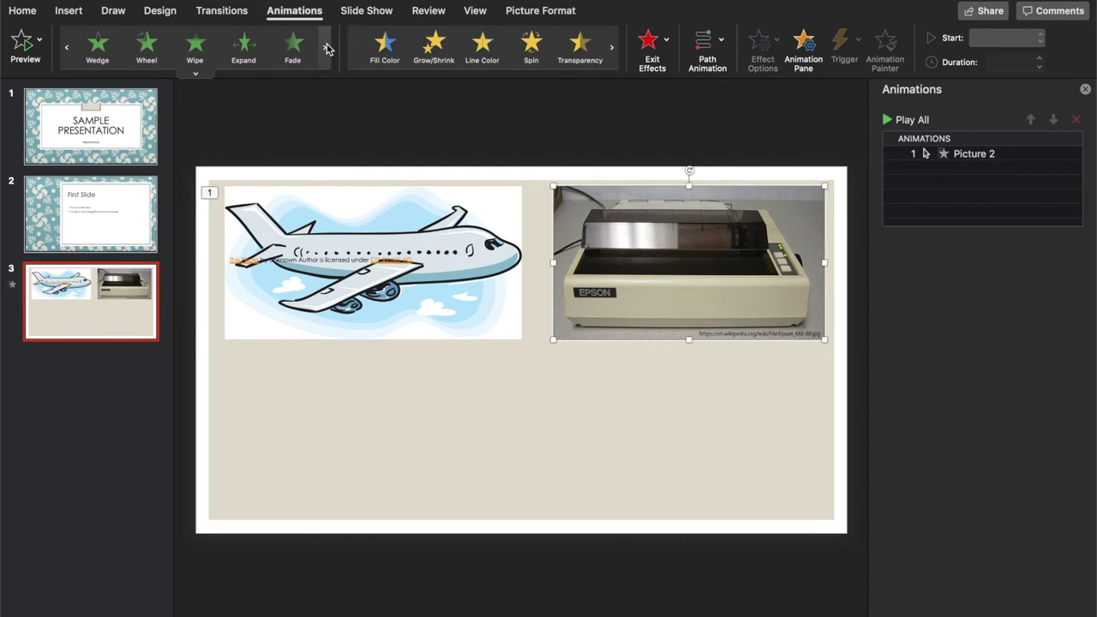
click(243, 47)
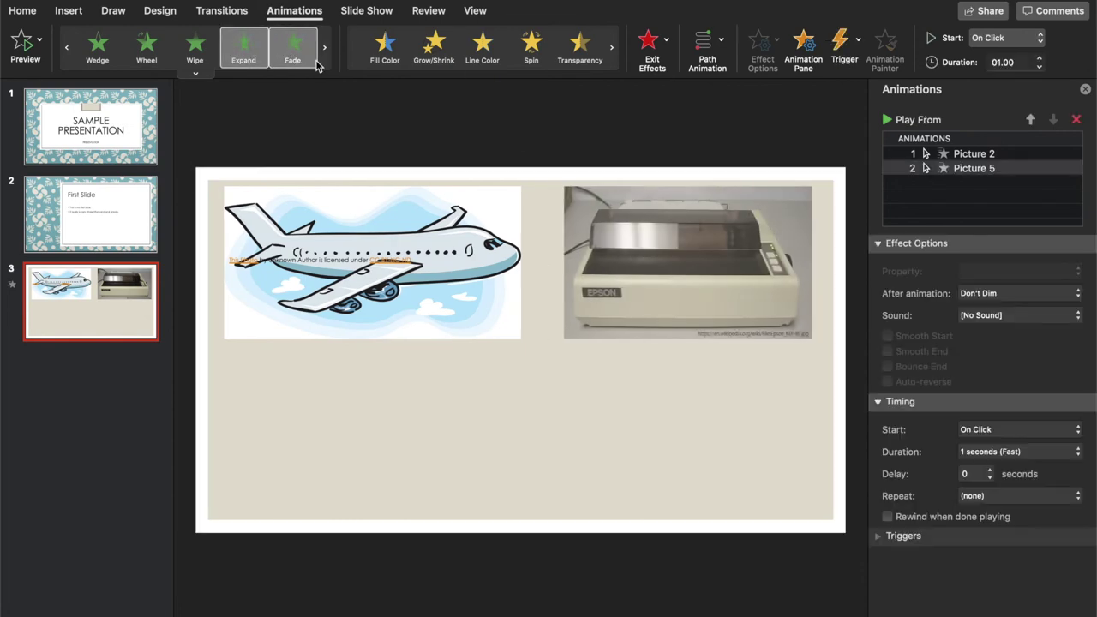
click(91, 127)
click(494, 330)
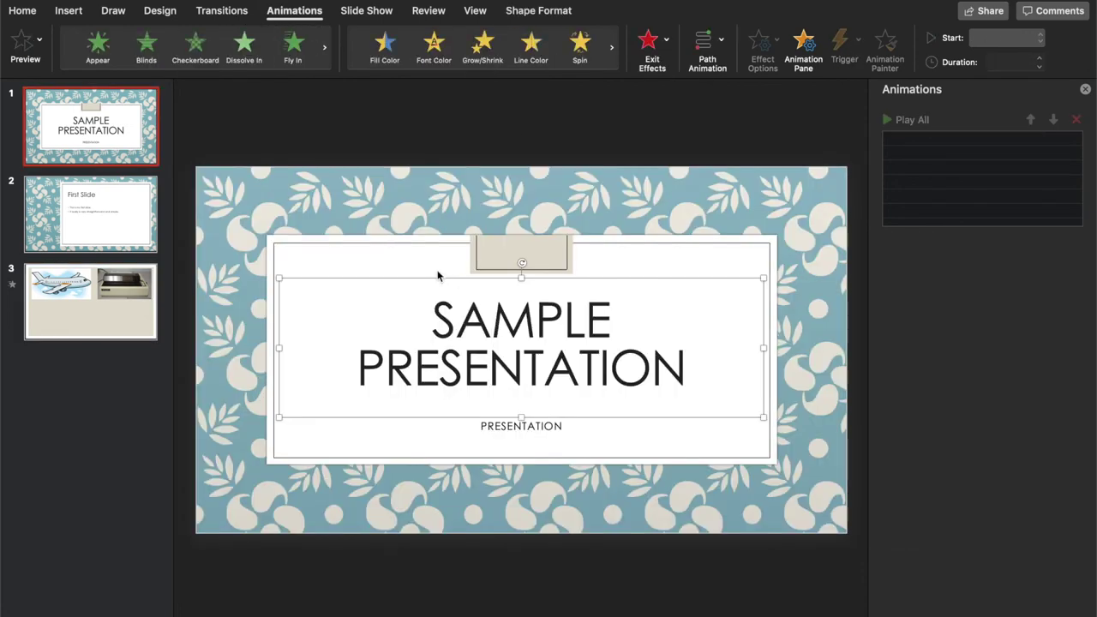
Apply the Drop entrance effect to the SAMPLE PRESENTATION title
click(328, 52)
click(328, 52)
click(327, 51)
click(327, 54)
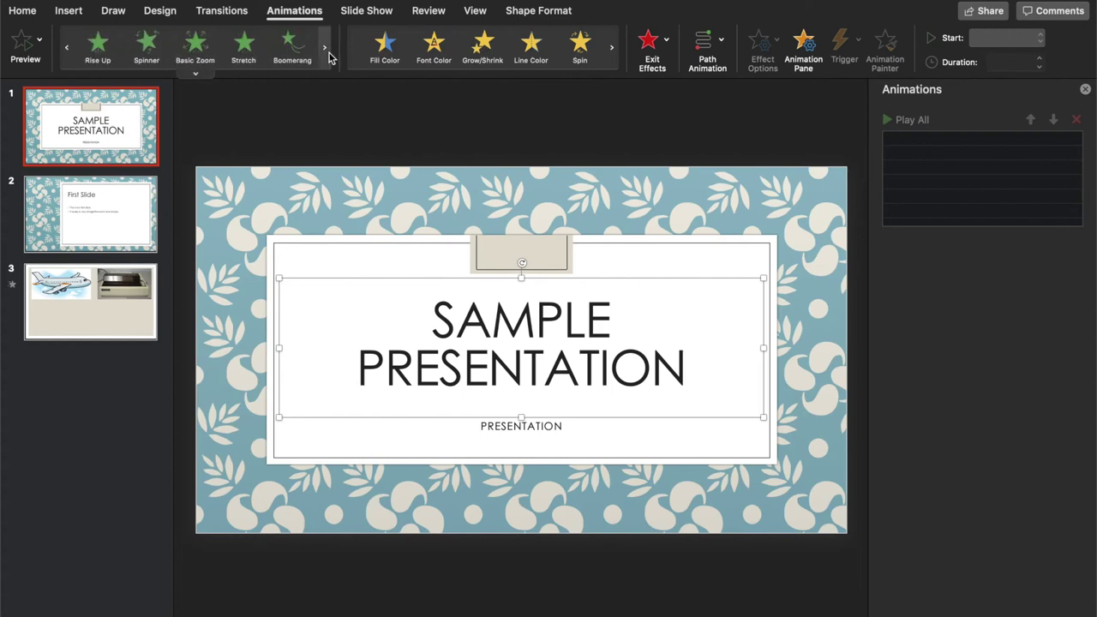
click(327, 53)
click(245, 50)
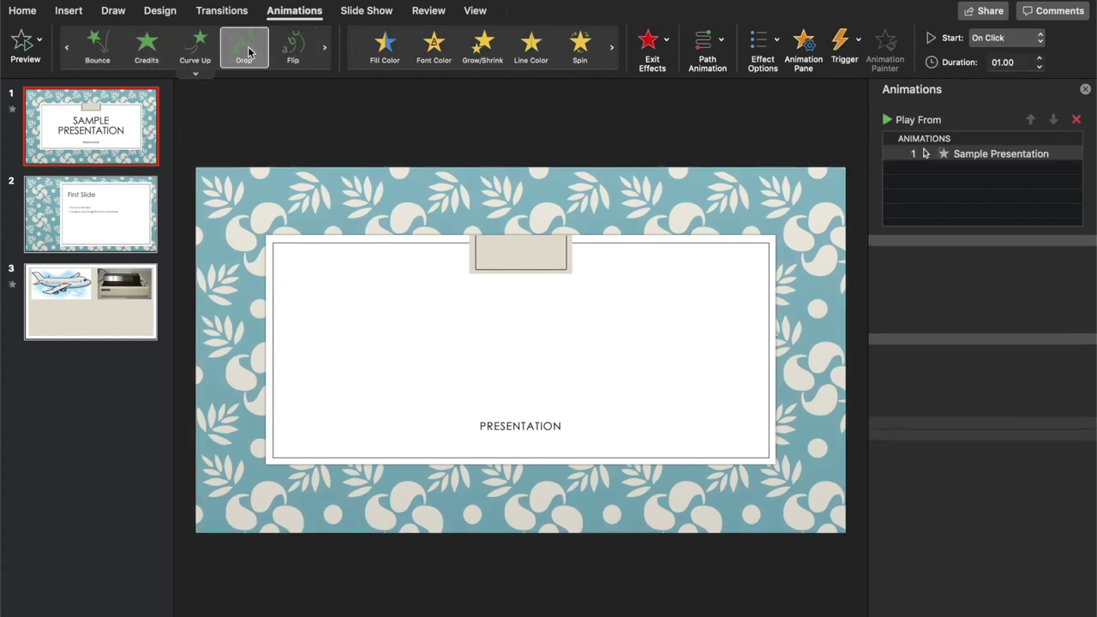
Set the title's Drop animation duration to 0.5 seconds (Very Fast) and preview it
click(1007, 452)
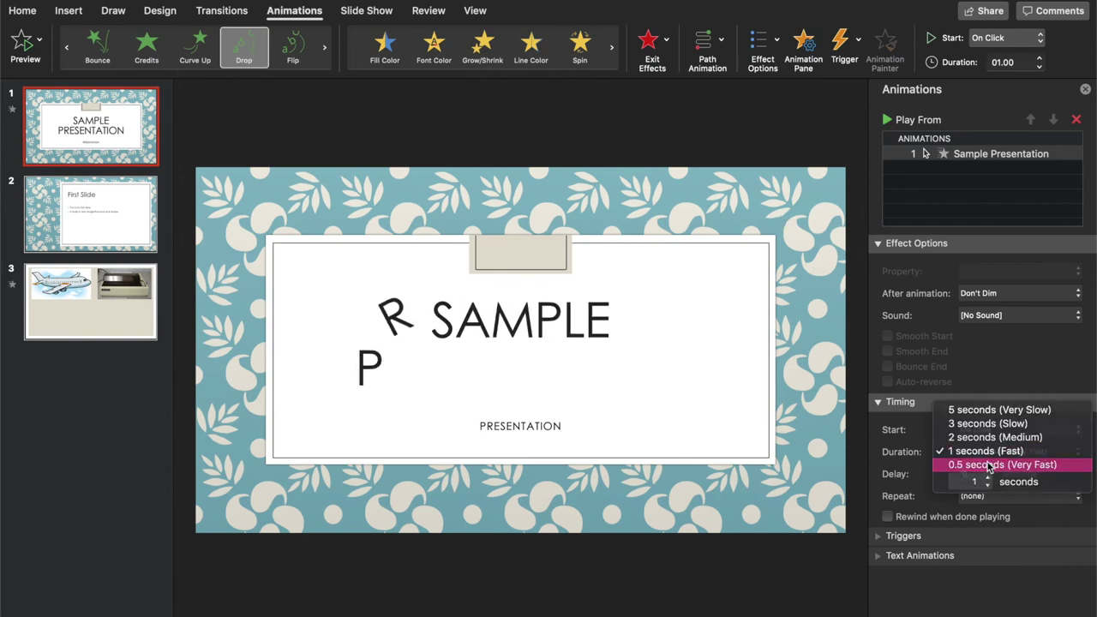
click(994, 465)
click(25, 45)
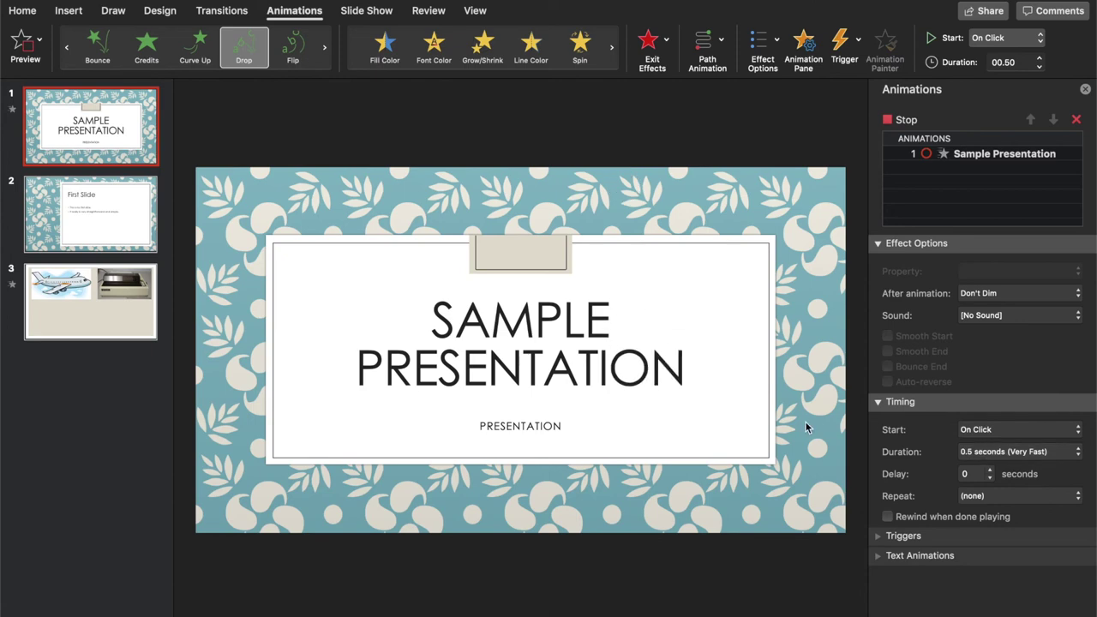
click(919, 567)
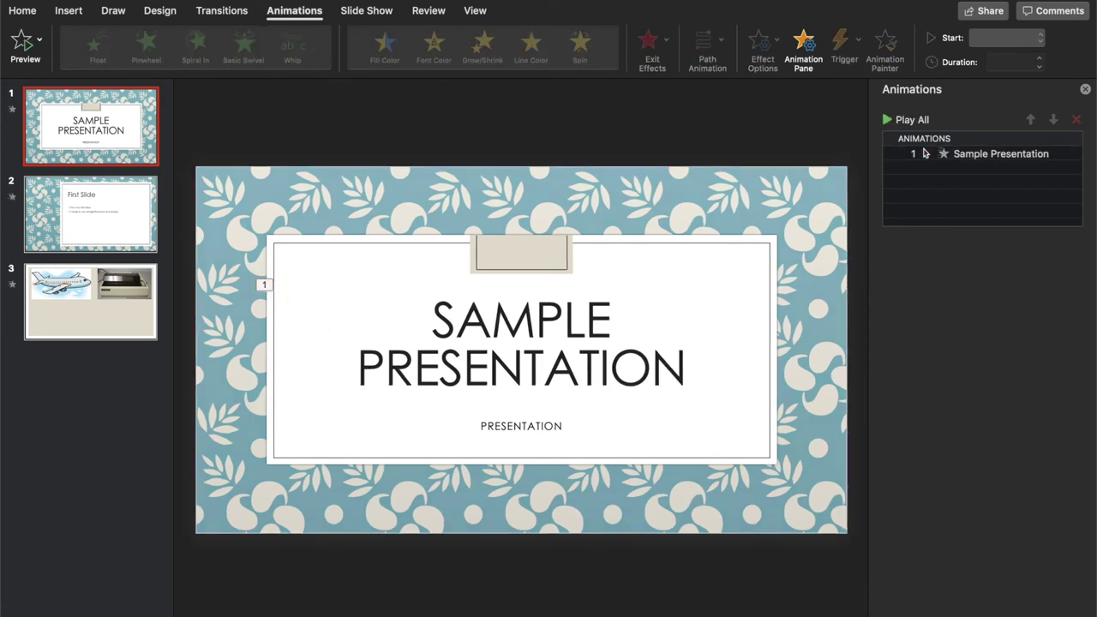